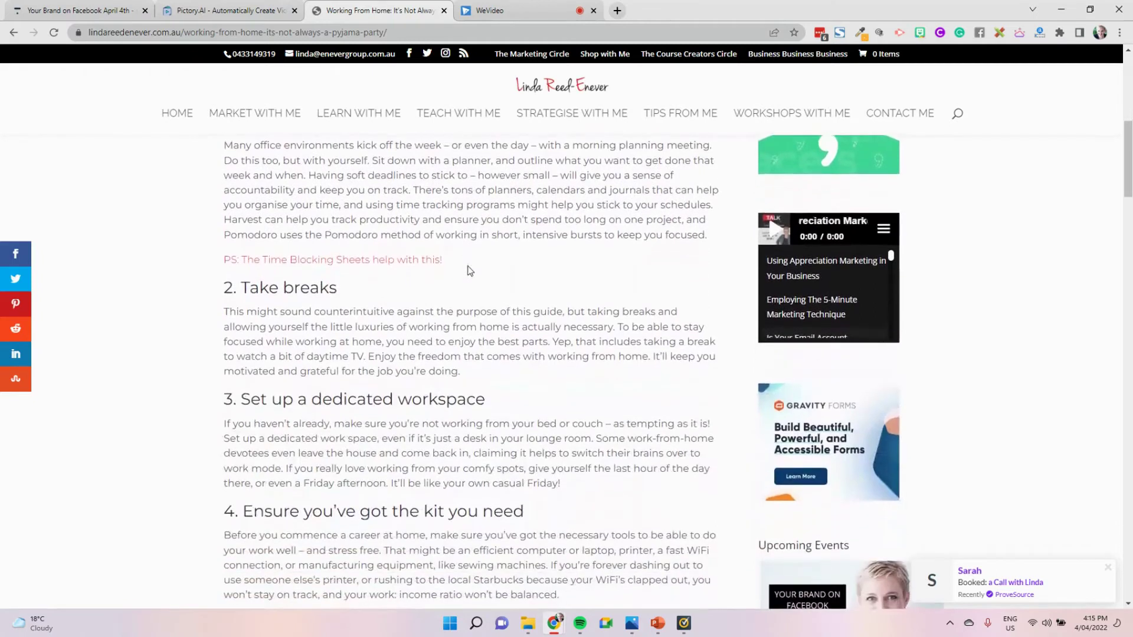
Step: Copy the web address of the blog article "Working From Home: It's Not Always a Pyjama Party"
scroll(468, 266, down, 3)
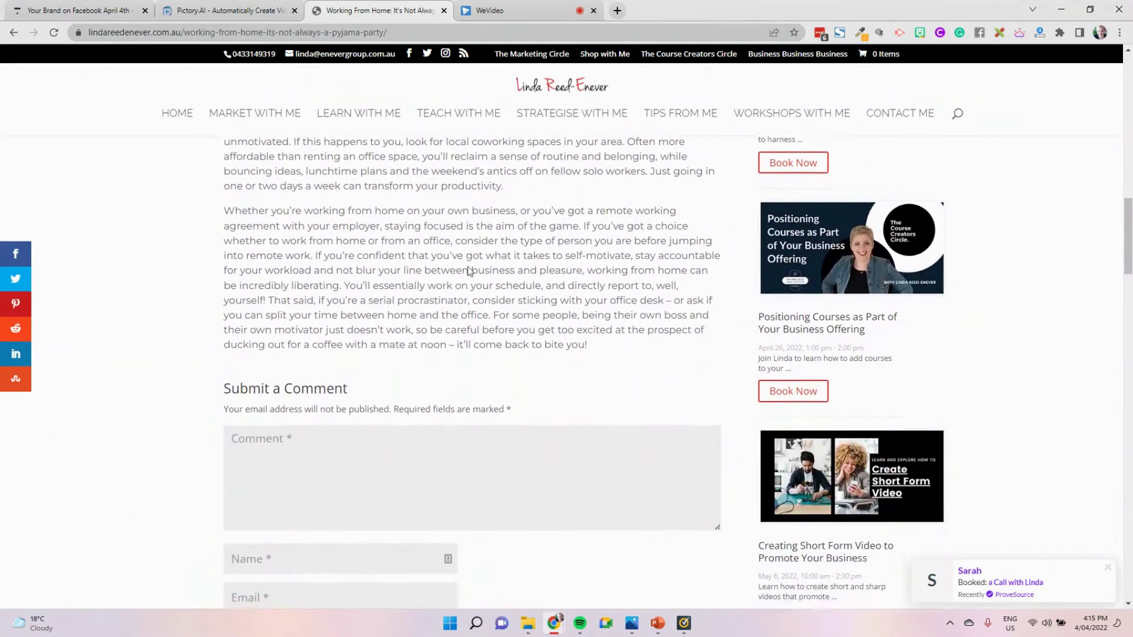
scroll(468, 266, down, 3)
scroll(468, 266, up, 6)
scroll(469, 266, up, 12)
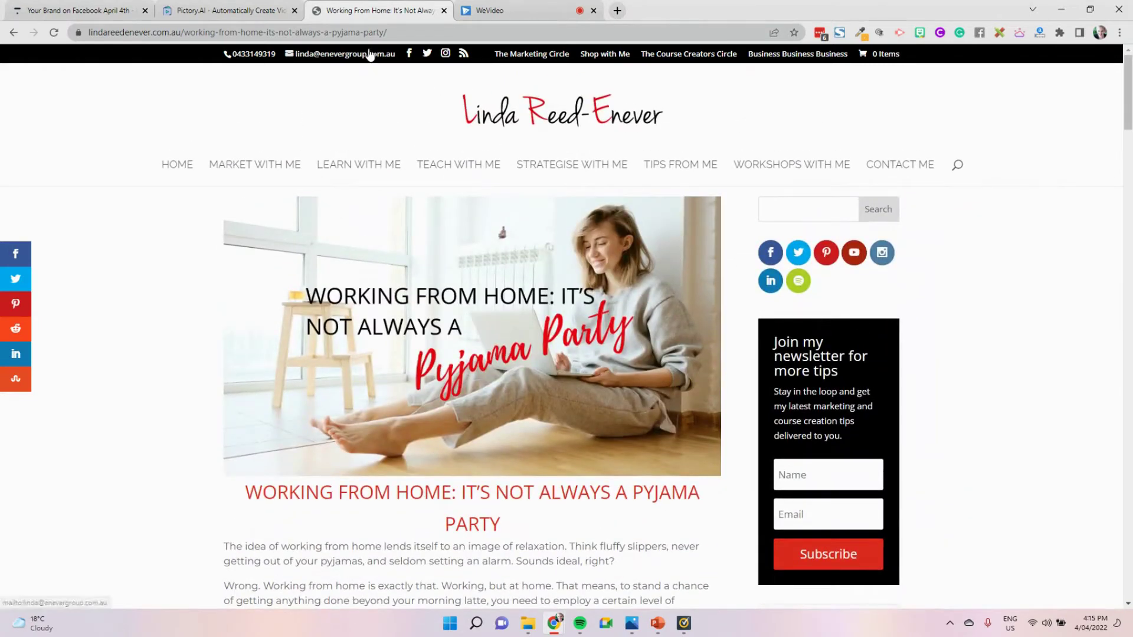
click(387, 34)
right_click(364, 40)
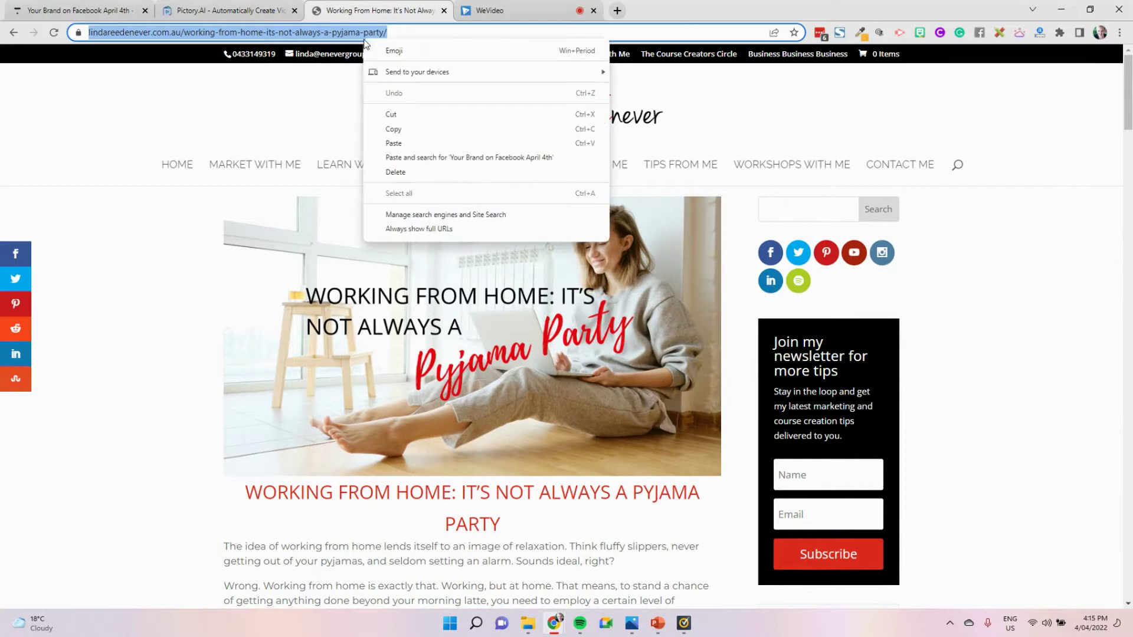
click(417, 132)
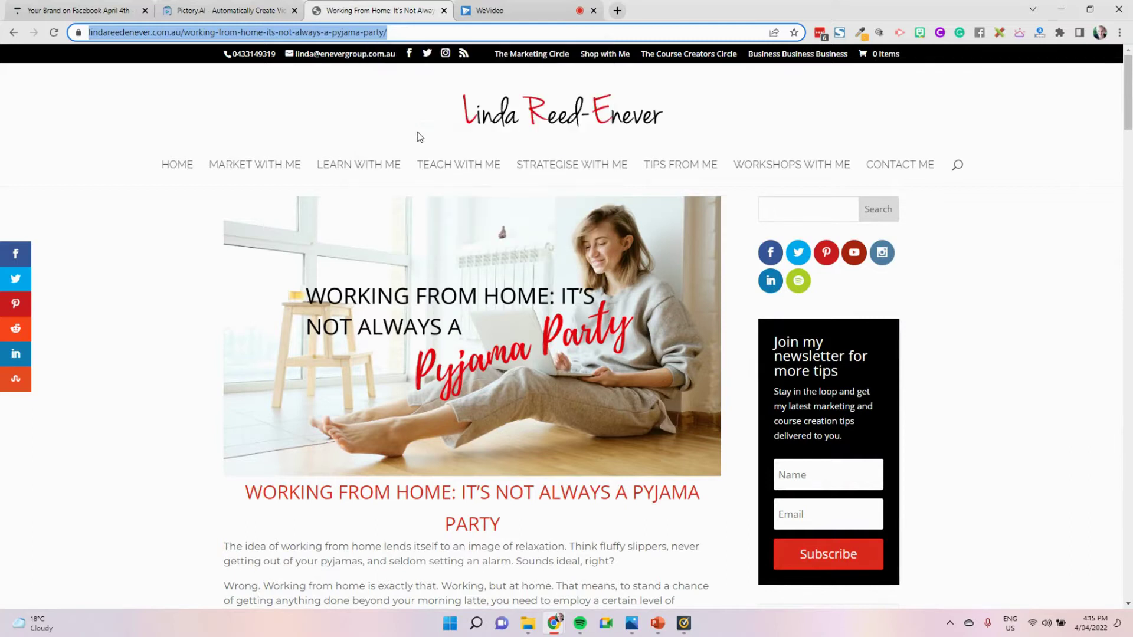
Step: Switch to Pictory, submit the copied article address for Article to Video, and dismiss the user group banner
click(277, 6)
click(265, 319)
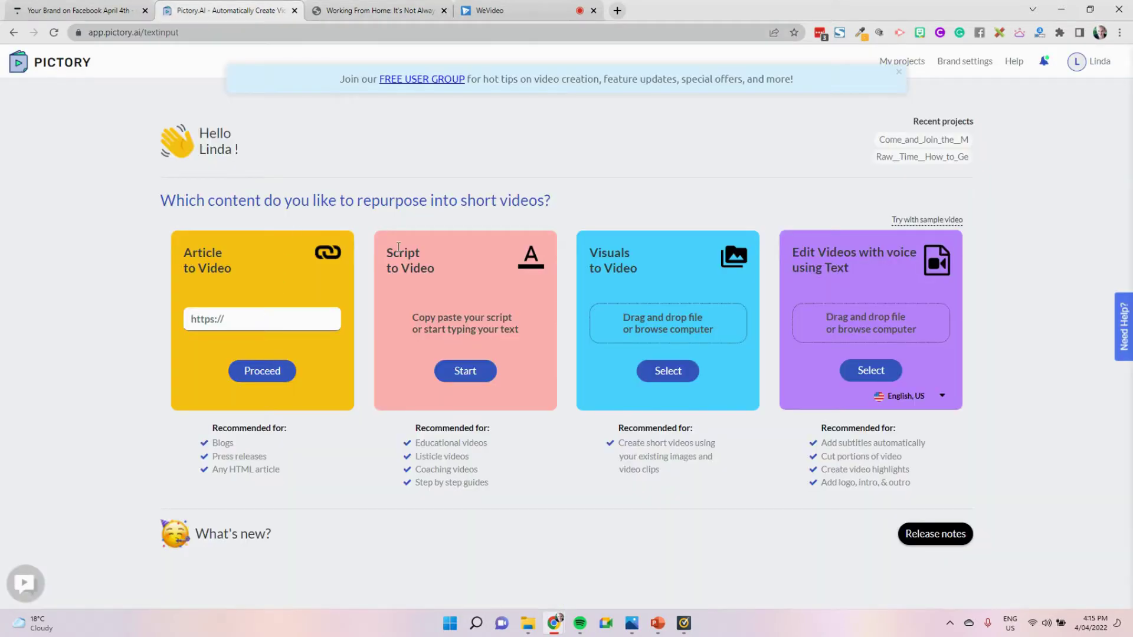
key(ctrl+v)
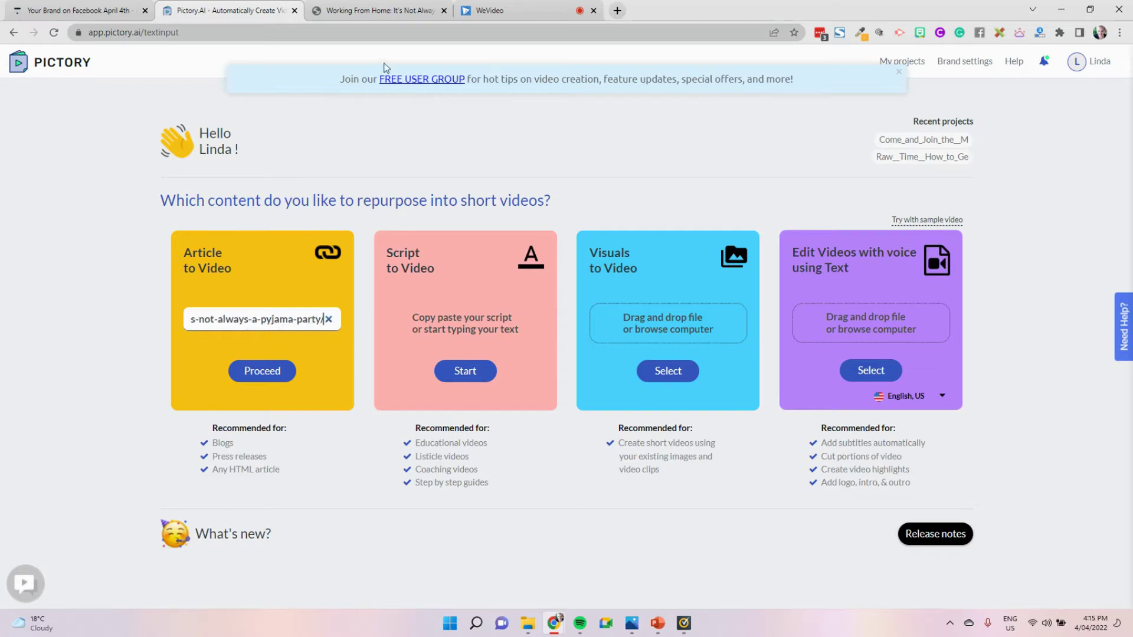
click(276, 369)
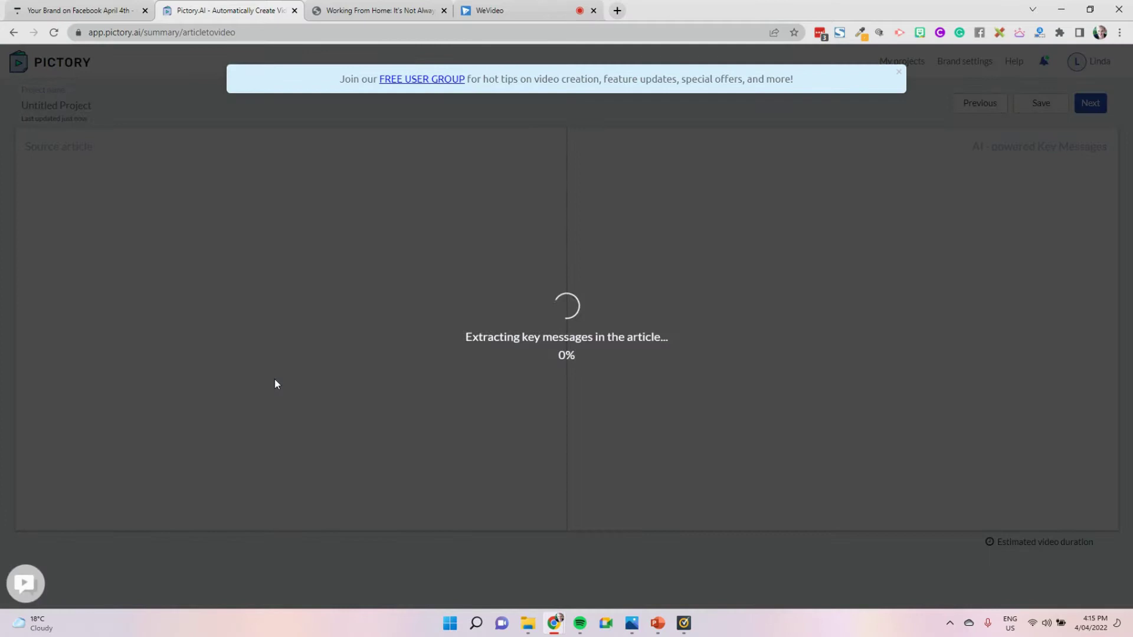
click(898, 72)
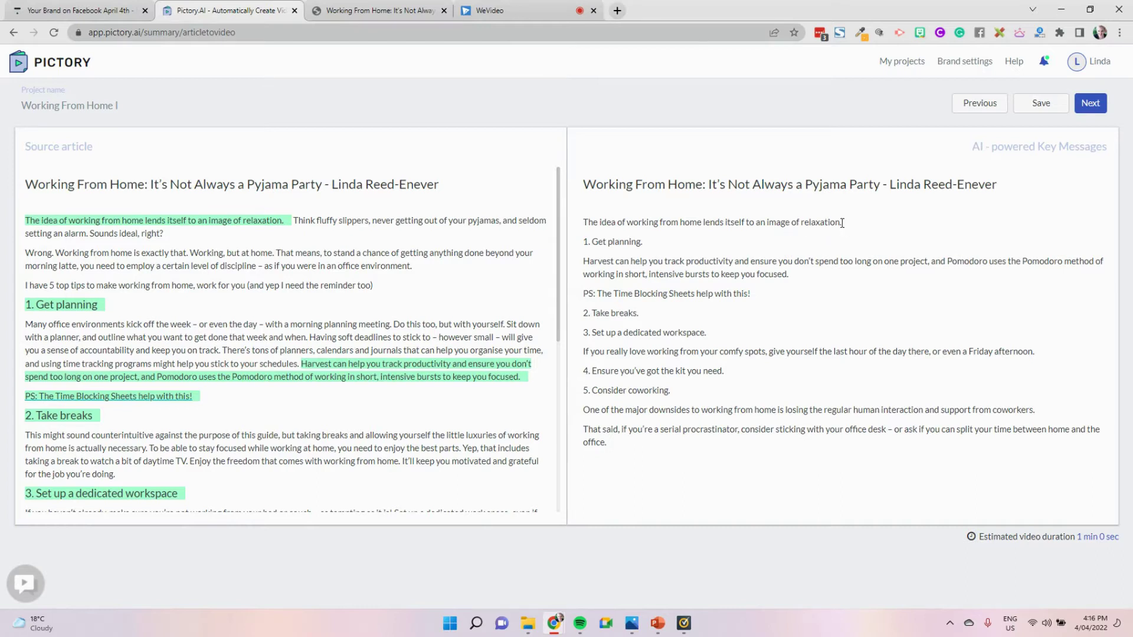
Step: Add the article's remaining introductory sentences to the key messages, from "Think fluffy slippers" through "as if you were in an office environment."
click(419, 225)
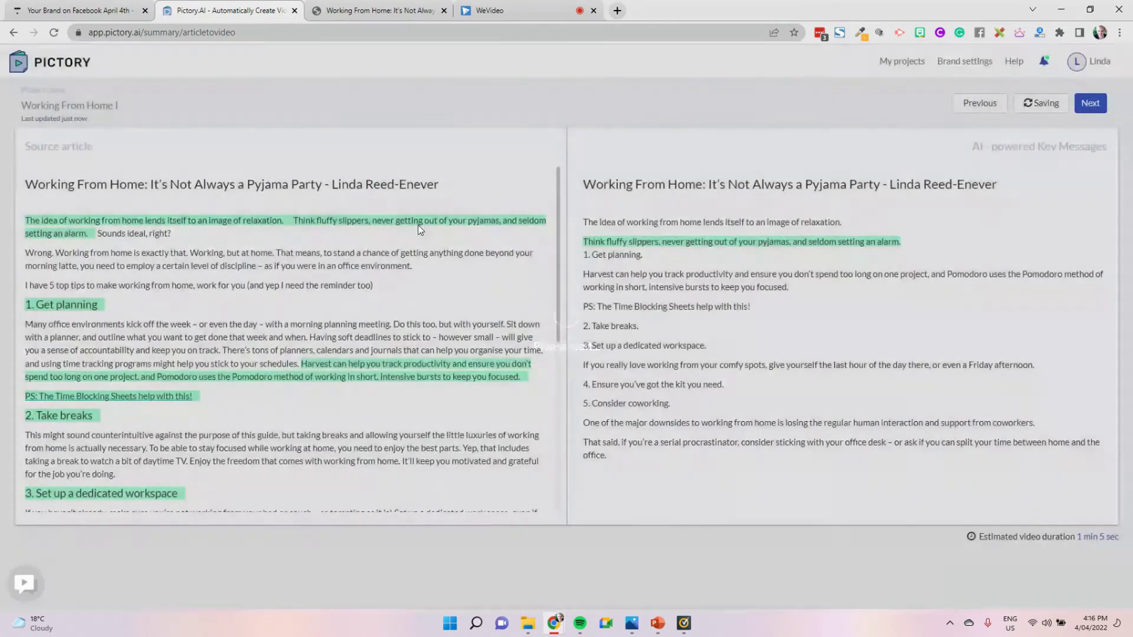
click(155, 236)
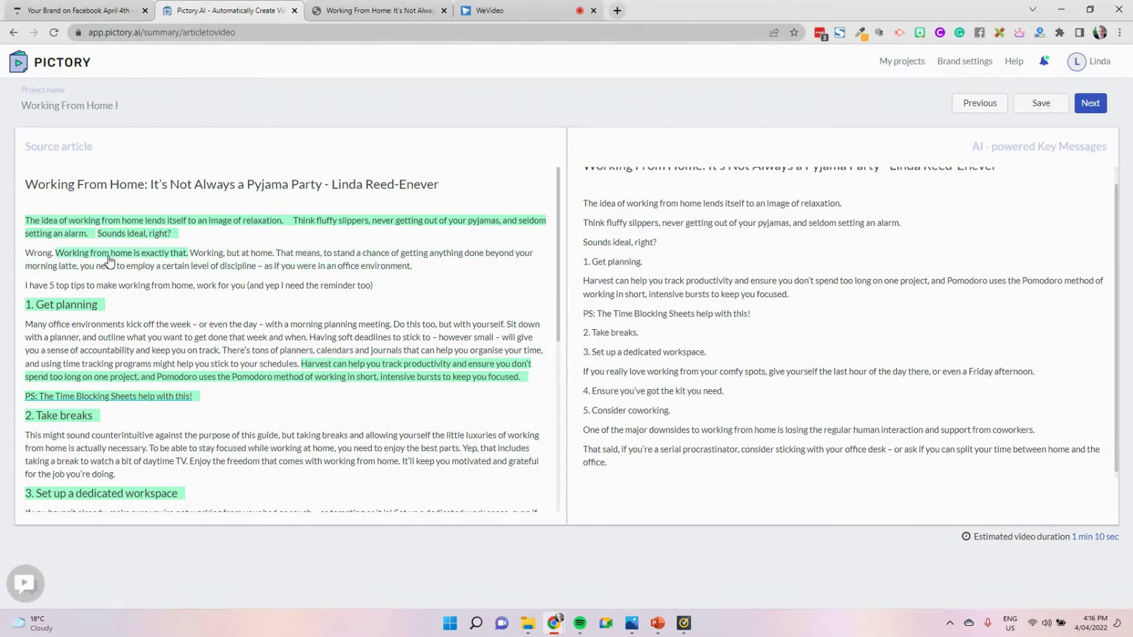
click(42, 254)
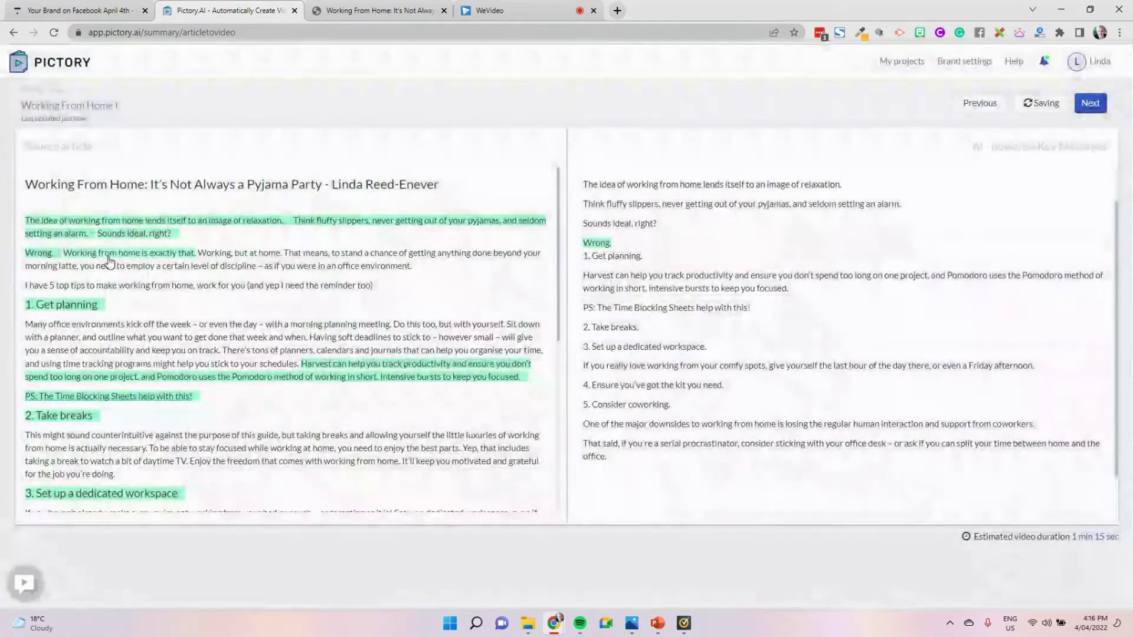
click(109, 253)
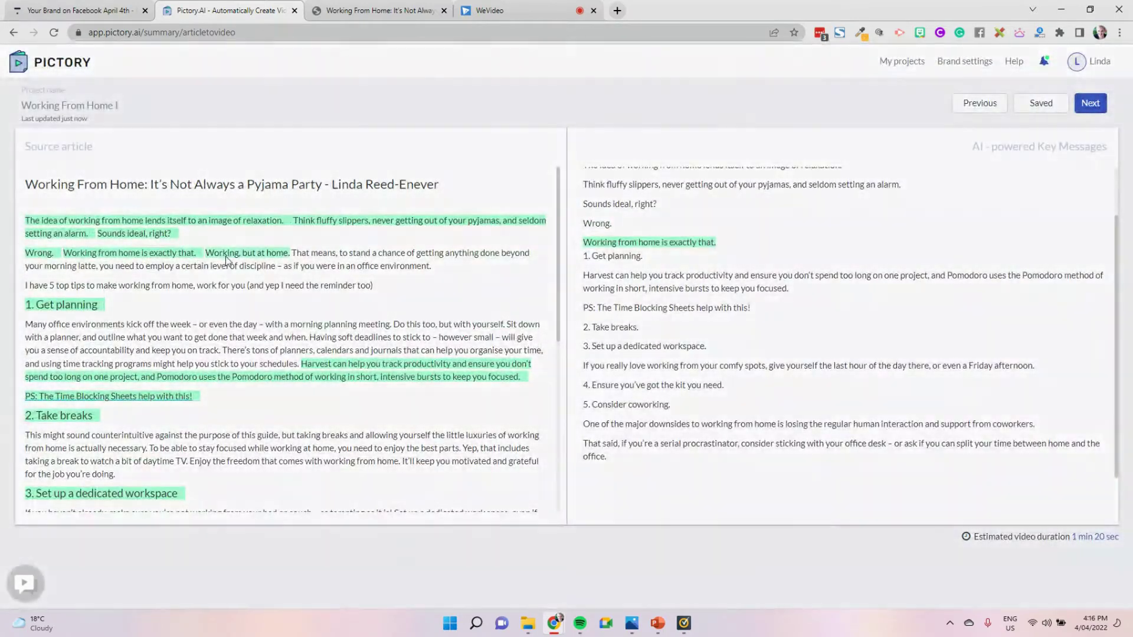
click(226, 254)
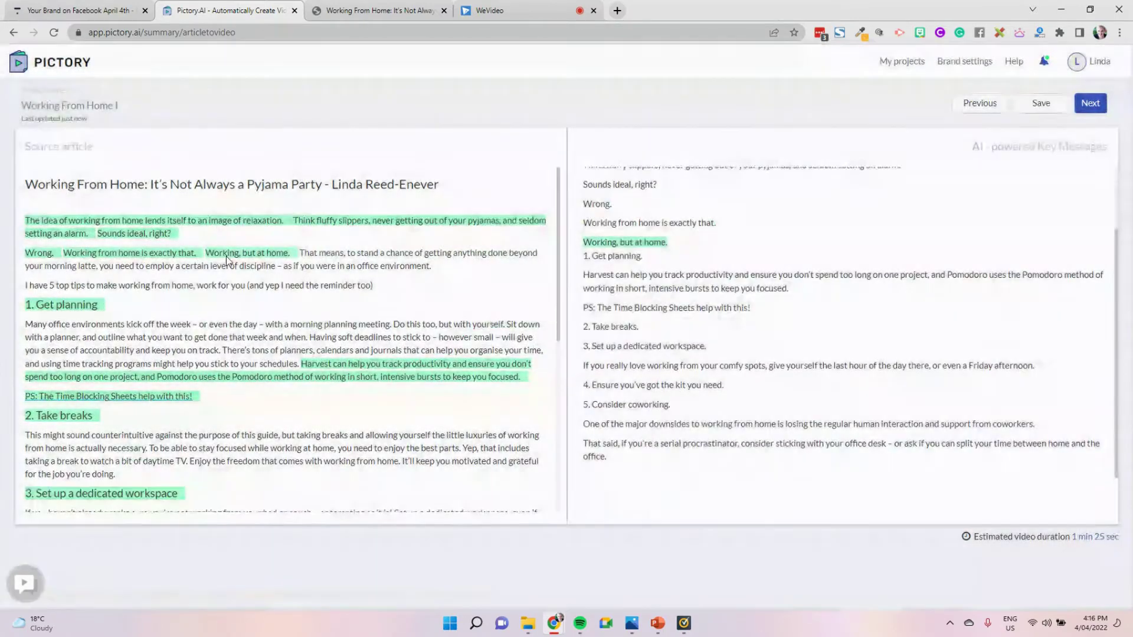
click(361, 259)
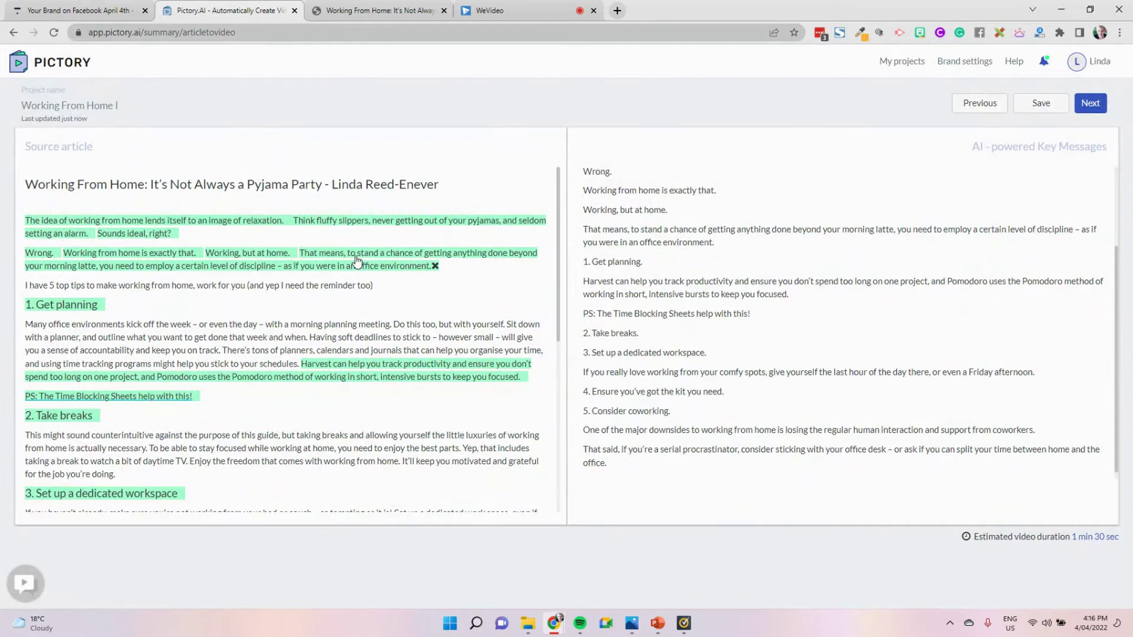
scroll(897, 227, up, 3)
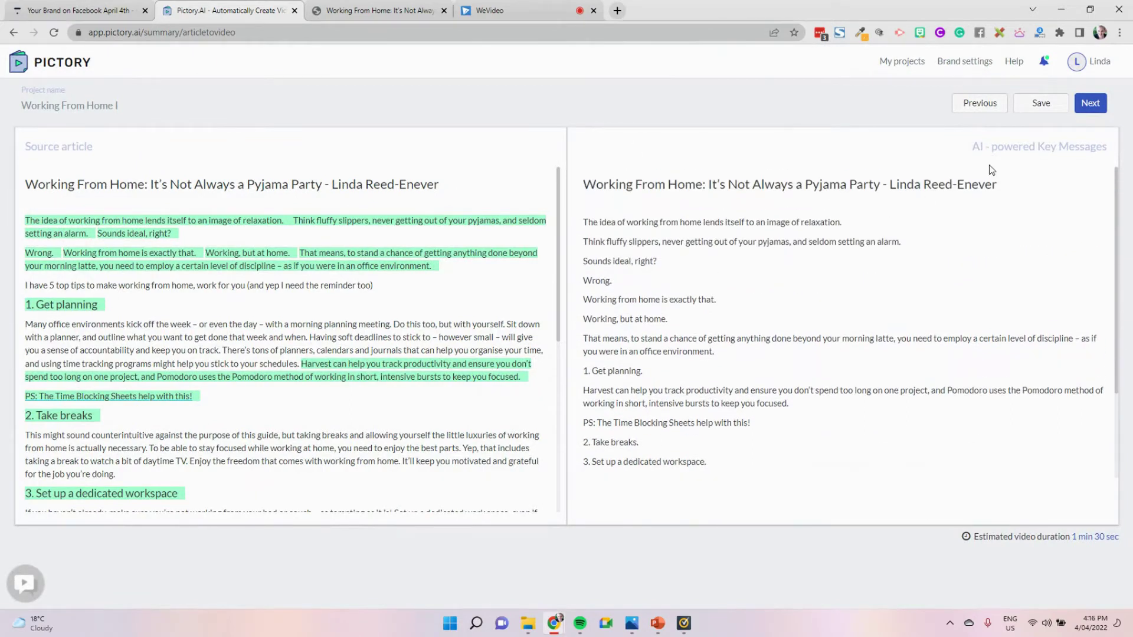
drag(1006, 184, 559, 190)
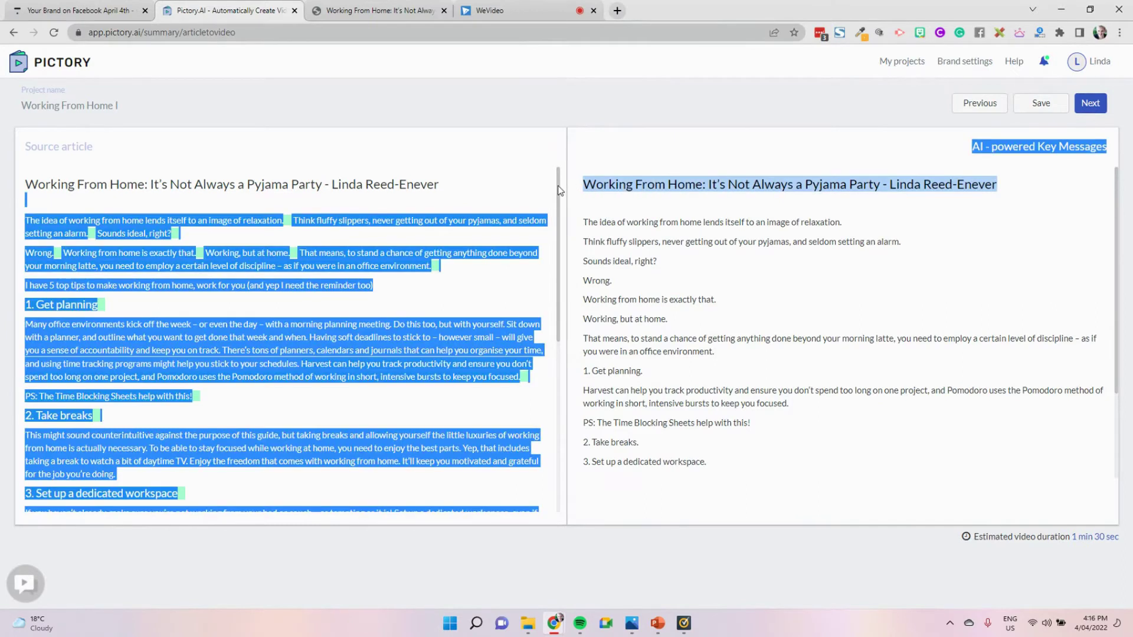
click(890, 184)
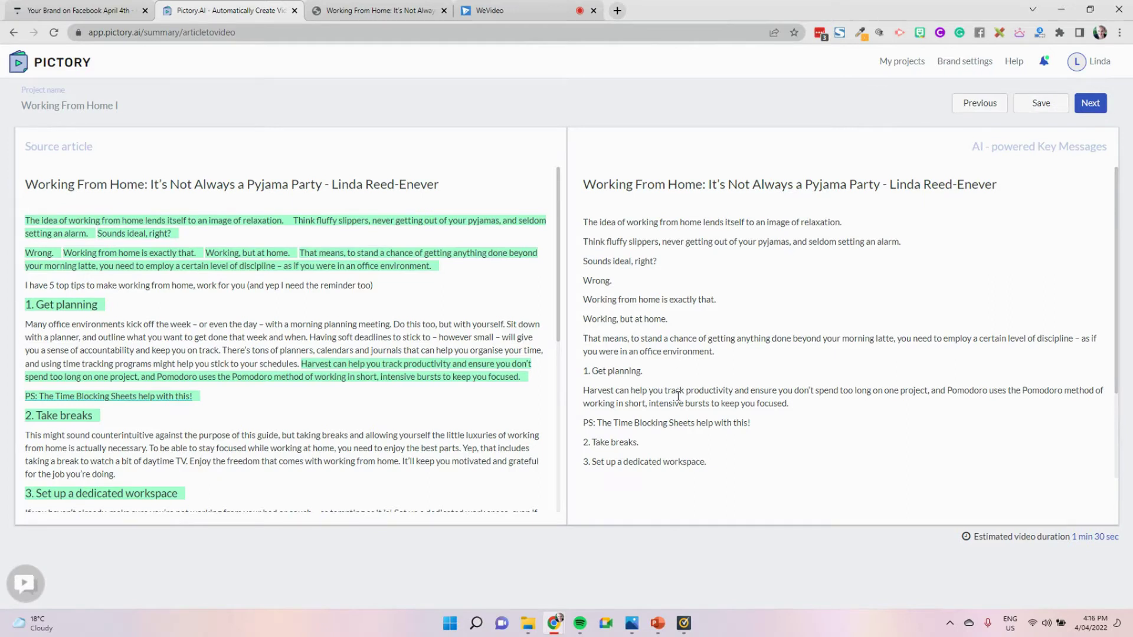
Step: Remove the "Harvest can help you track productivity" and "PS: The Time Blocking Sheets help with this!" sentences from the key messages
scroll(698, 401, down, 1)
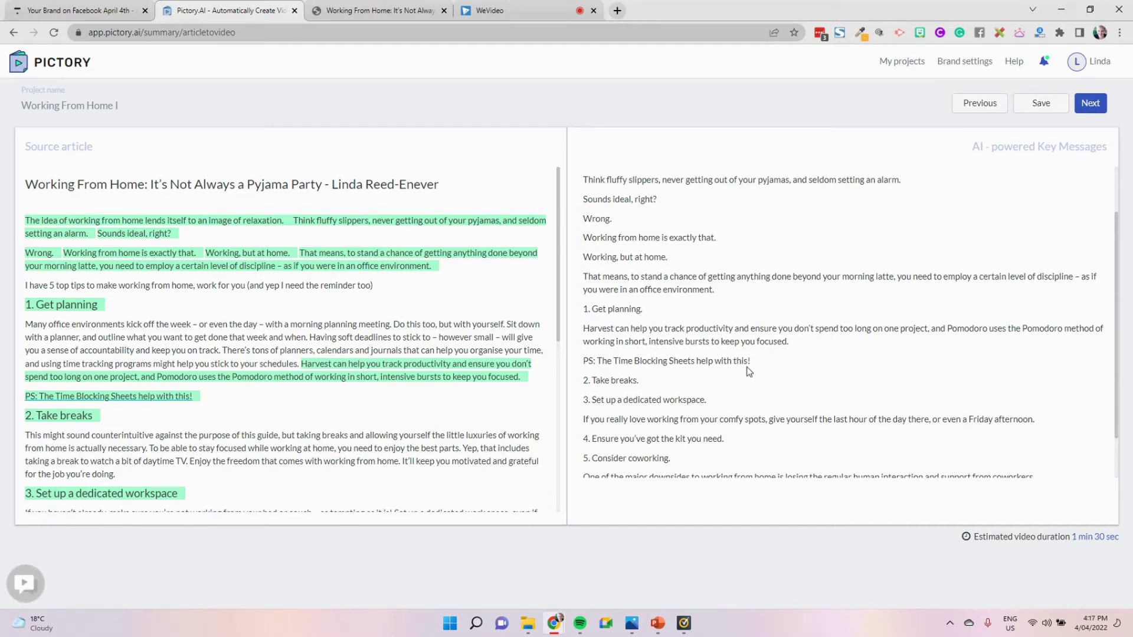
mouse_move(481, 385)
click(524, 376)
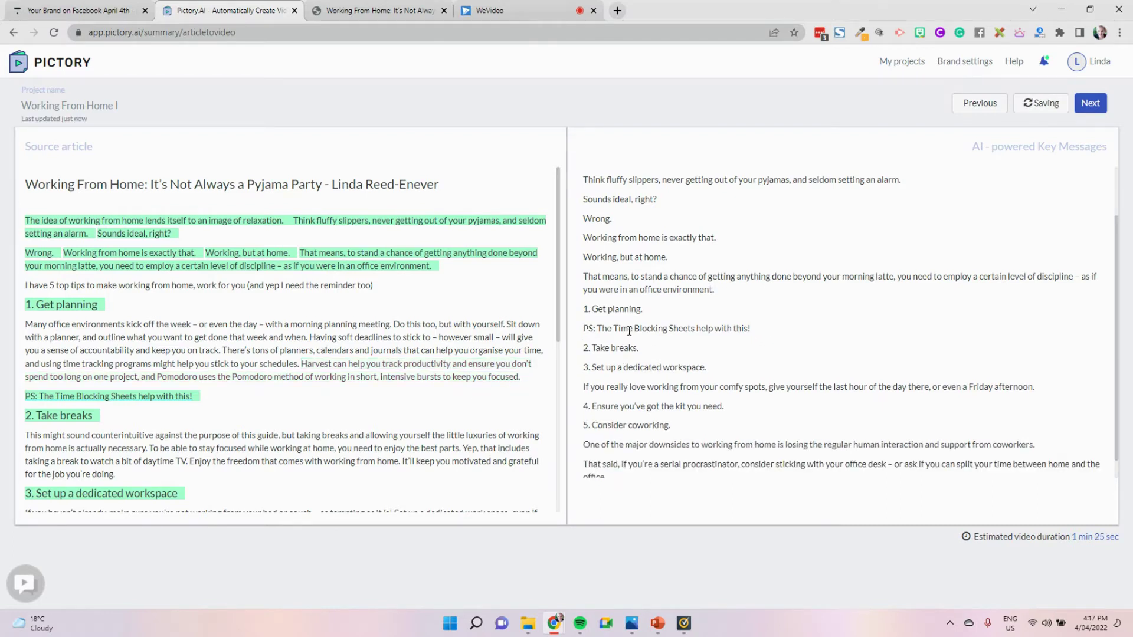
click(199, 396)
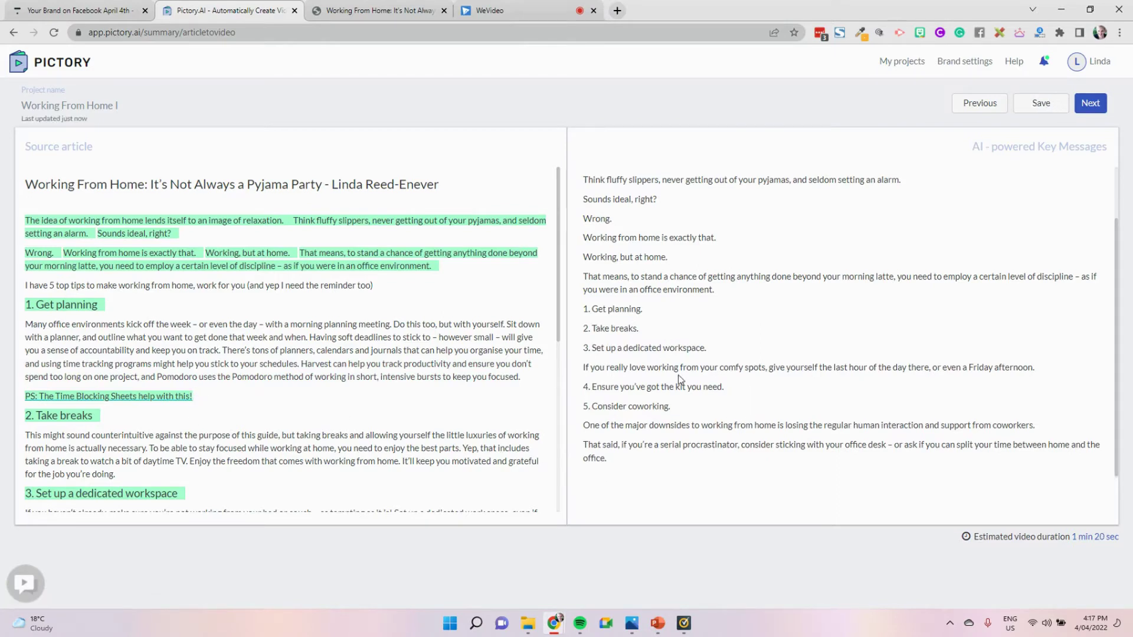
Step: Remove the "5. Consider coworking" heading and the "One of the major downsides" sentence from the key messages
scroll(392, 416, down, 3)
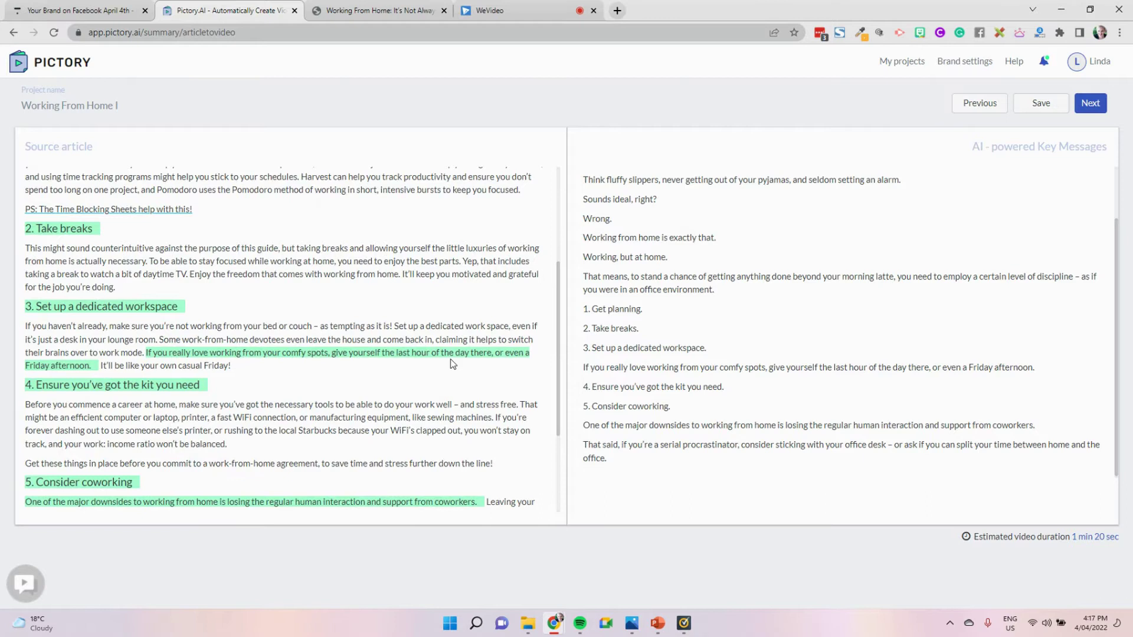
click(412, 405)
scroll(408, 411, down, 2)
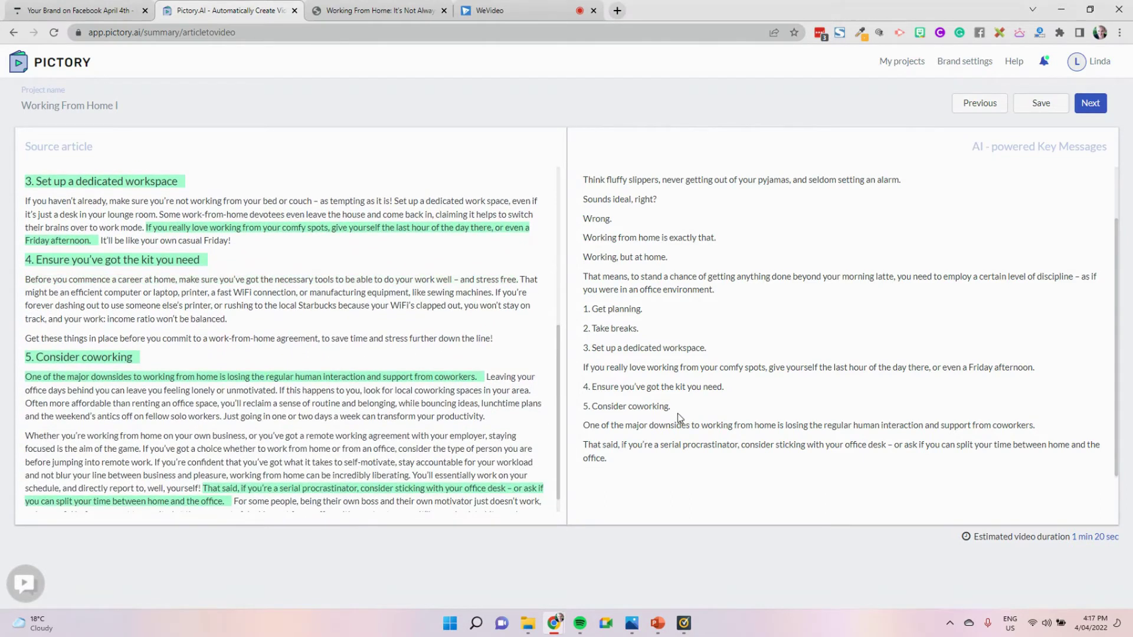
scroll(679, 418, down, 1)
scroll(140, 355, down, 1)
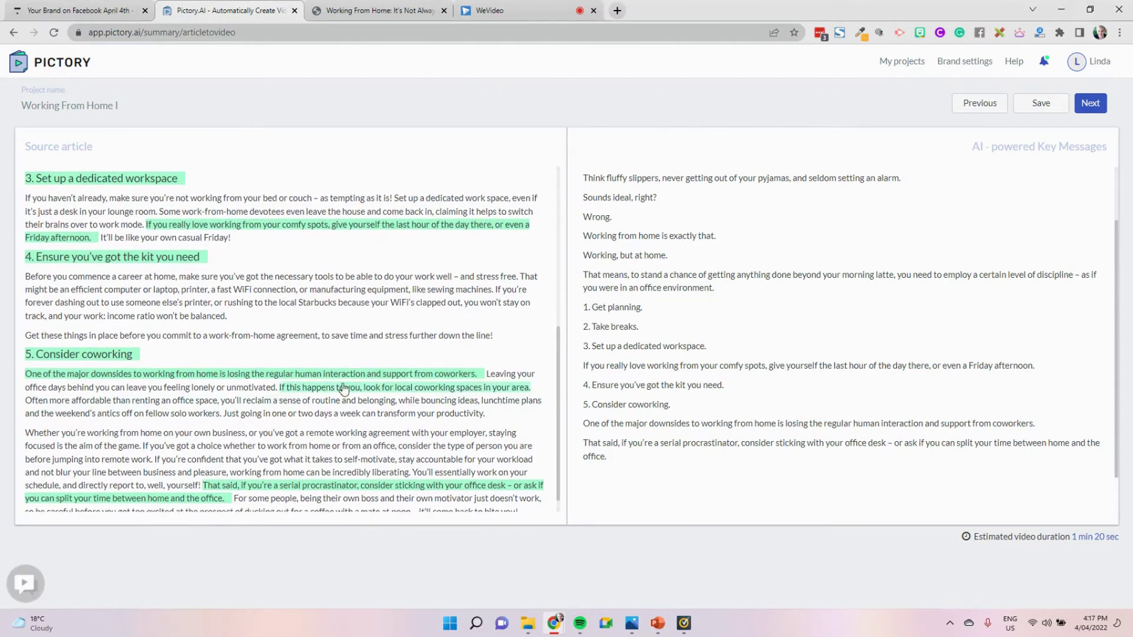
click(137, 349)
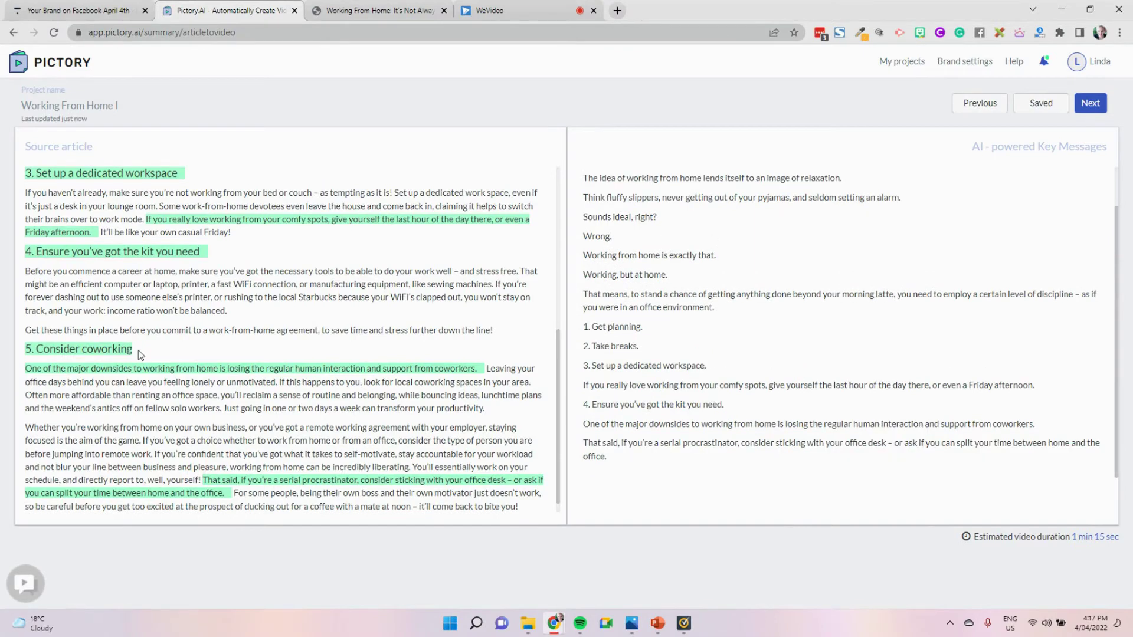
click(481, 368)
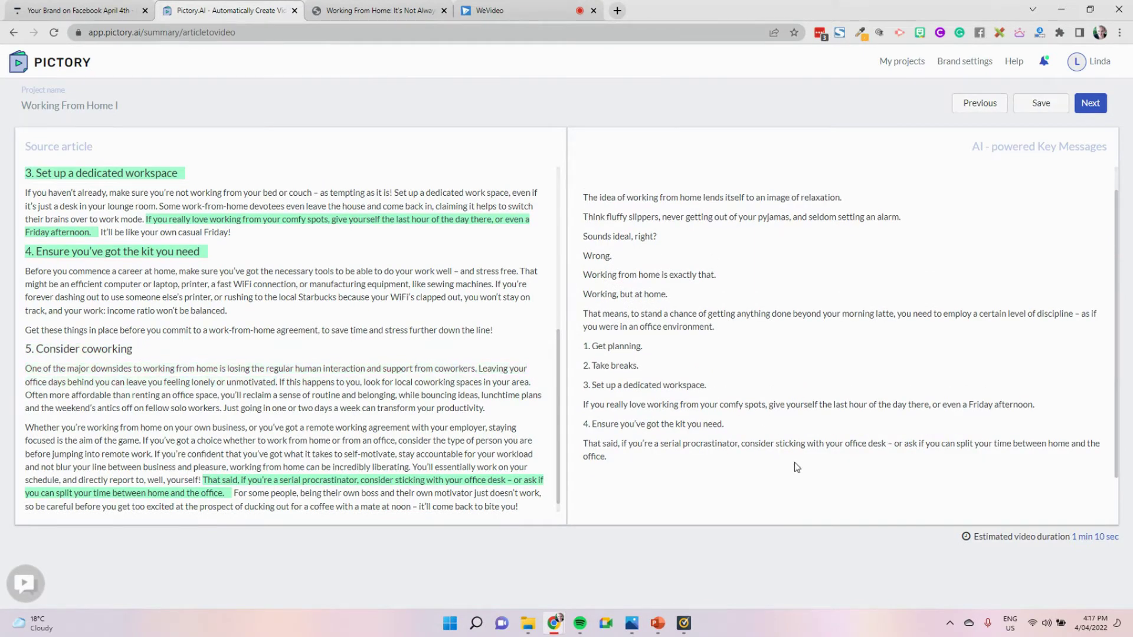
Step: Replace the "That said, if you're a serial procrastinator" key message with the article's final "For some people, being their own boss" sentence
scroll(502, 452, down, 1)
click(502, 449)
mouse_move(535, 465)
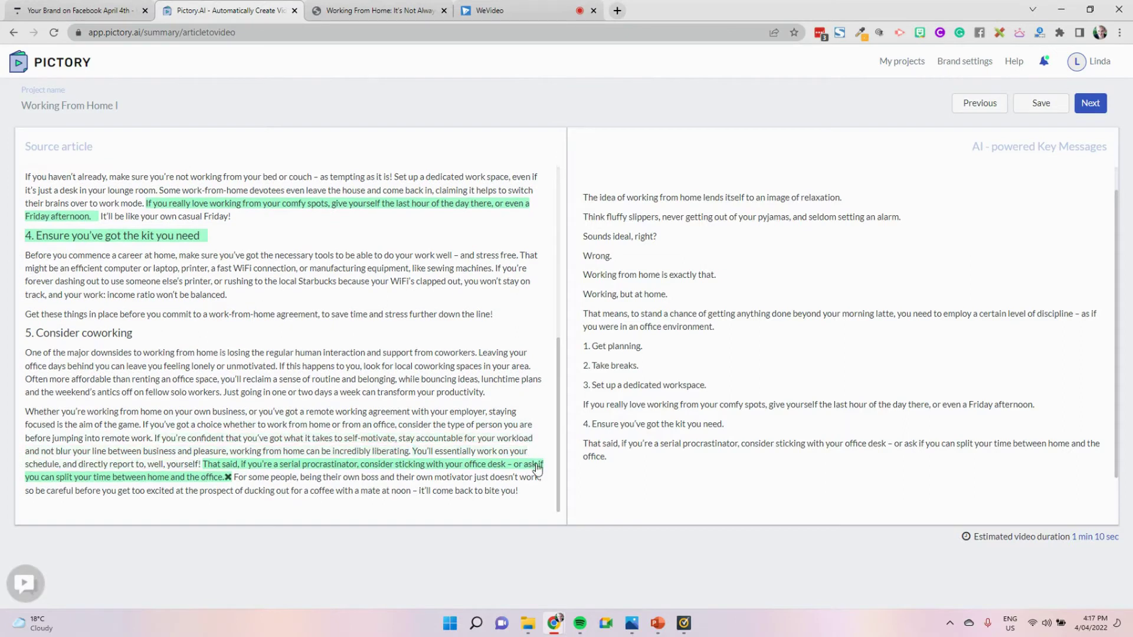
click(227, 478)
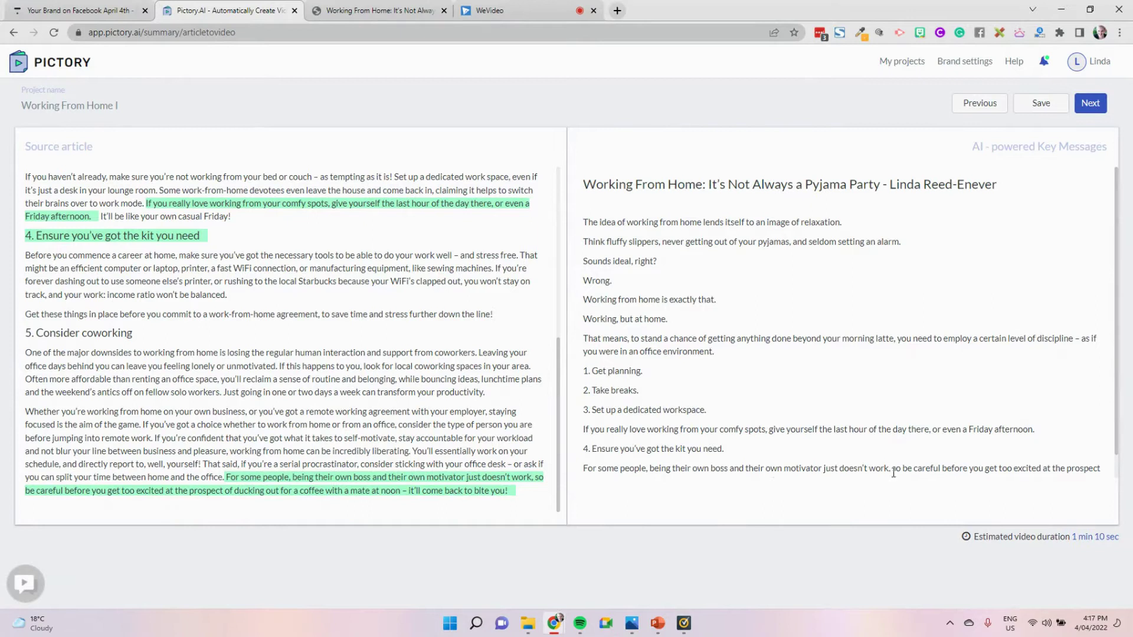
Step: Remove the closing "For some people, being their own boss" sentence from the key messages
scroll(477, 442, up, 3)
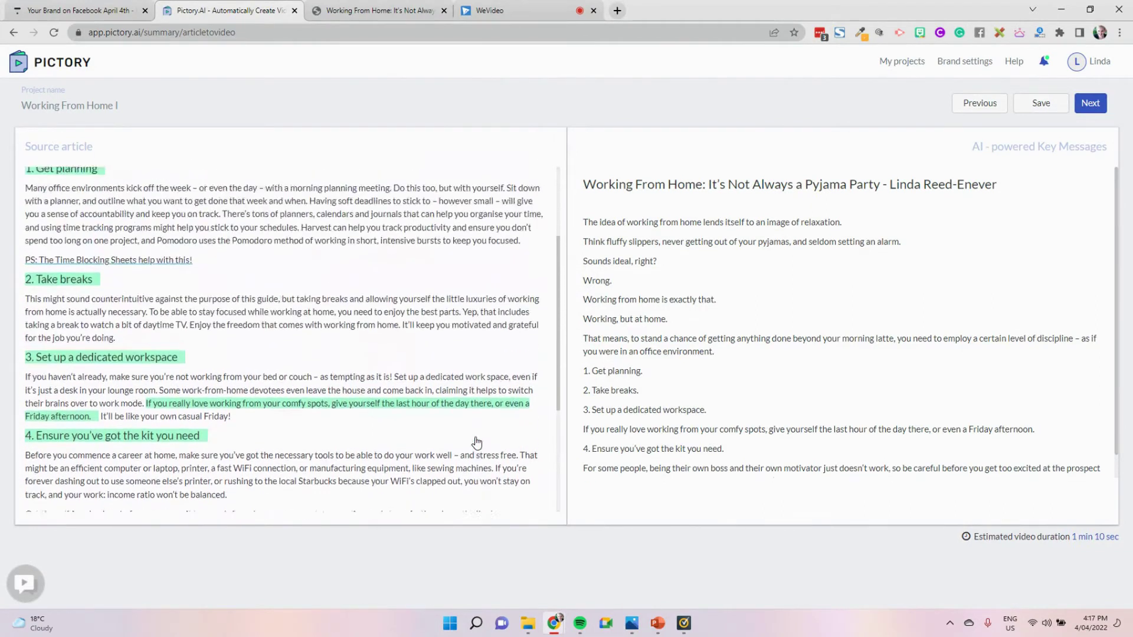
scroll(477, 442, up, 1)
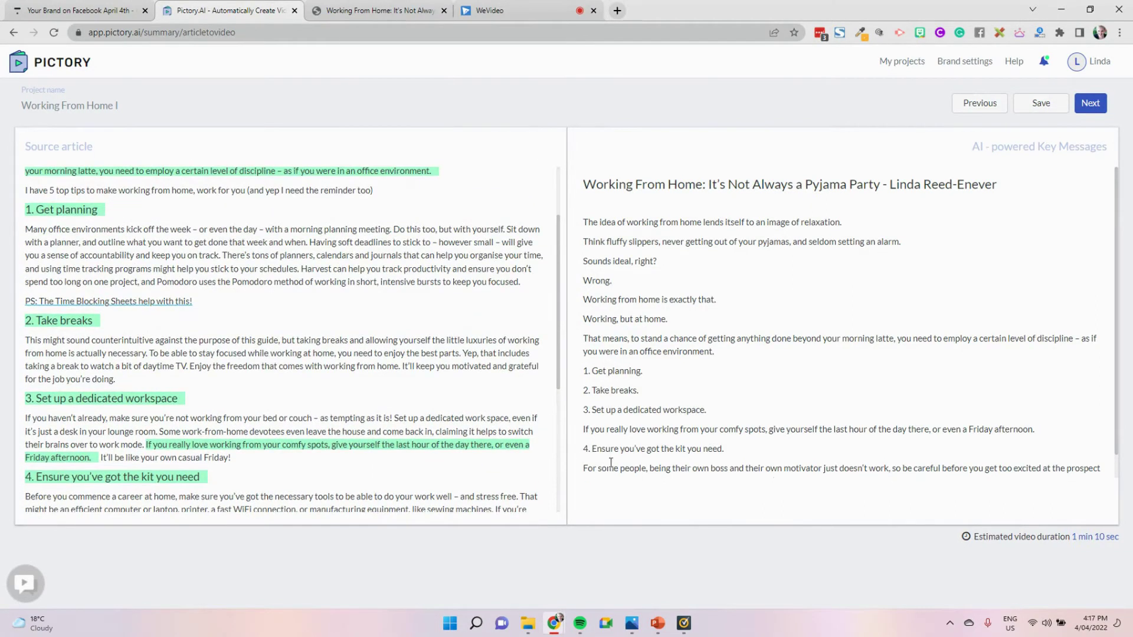
scroll(466, 495, down, 4)
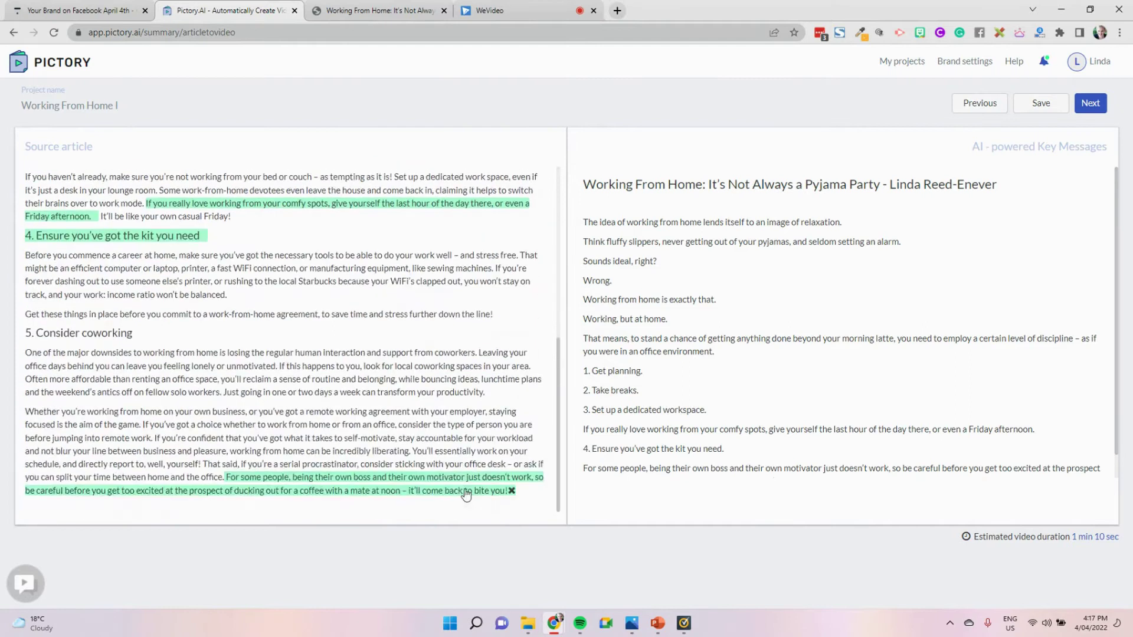
click(512, 490)
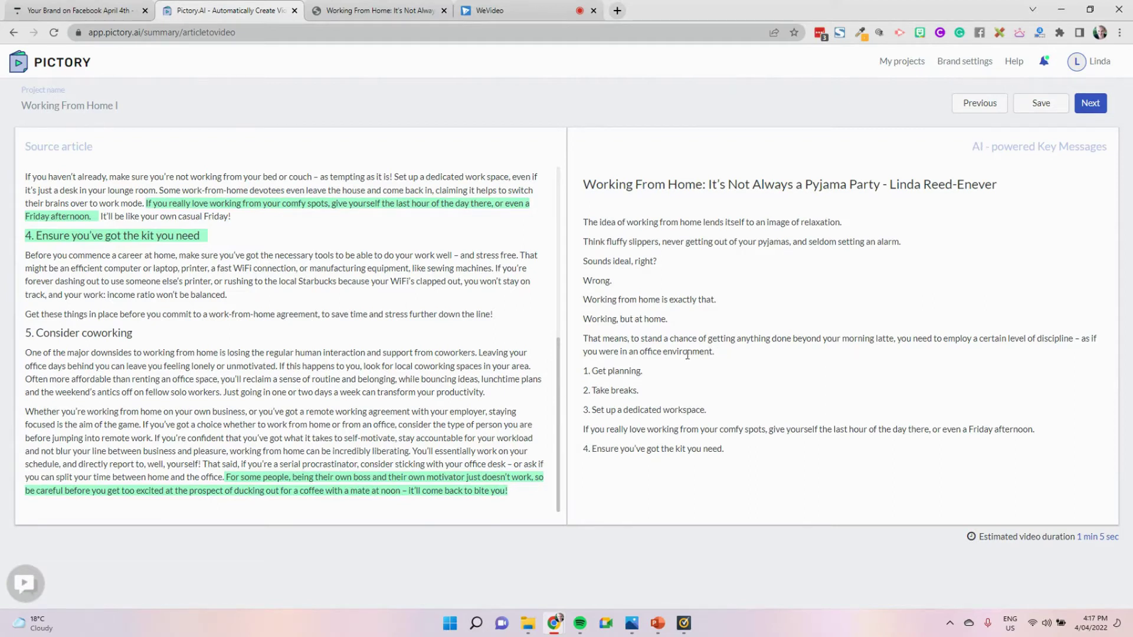
Step: Continue from the key messages to the storyboard, choosing the 9:16 Portrait aspect ratio for the video
scroll(549, 317, up, 6)
click(1097, 69)
click(1094, 104)
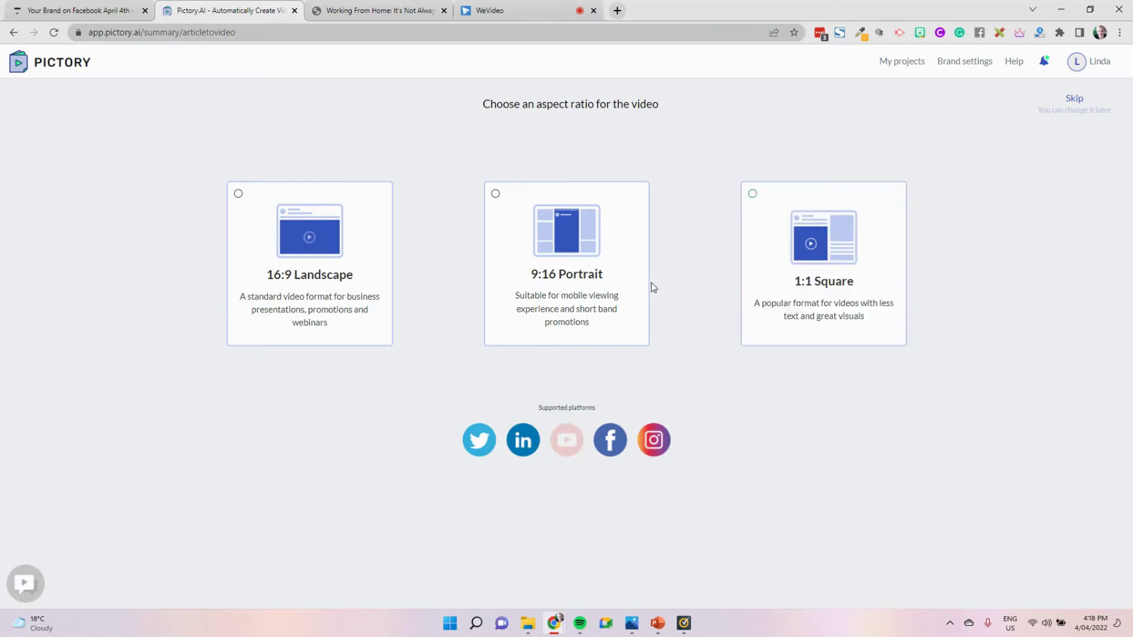
click(601, 295)
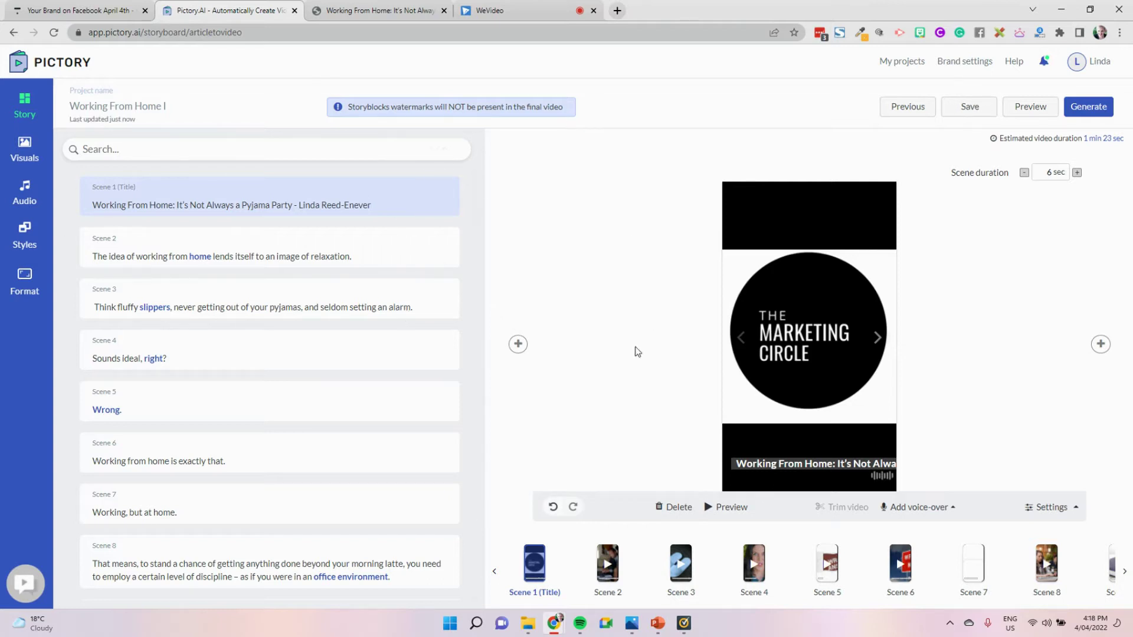
Step: Delete the opening title scene with the Marketing Circle logo from the storyboard
click(660, 508)
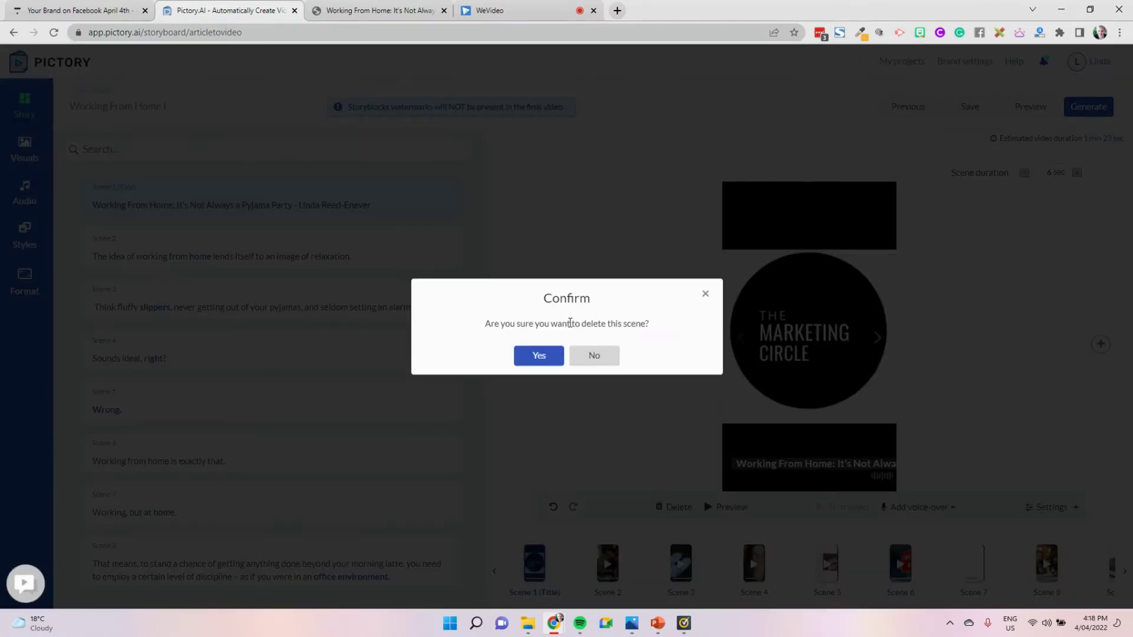
click(539, 356)
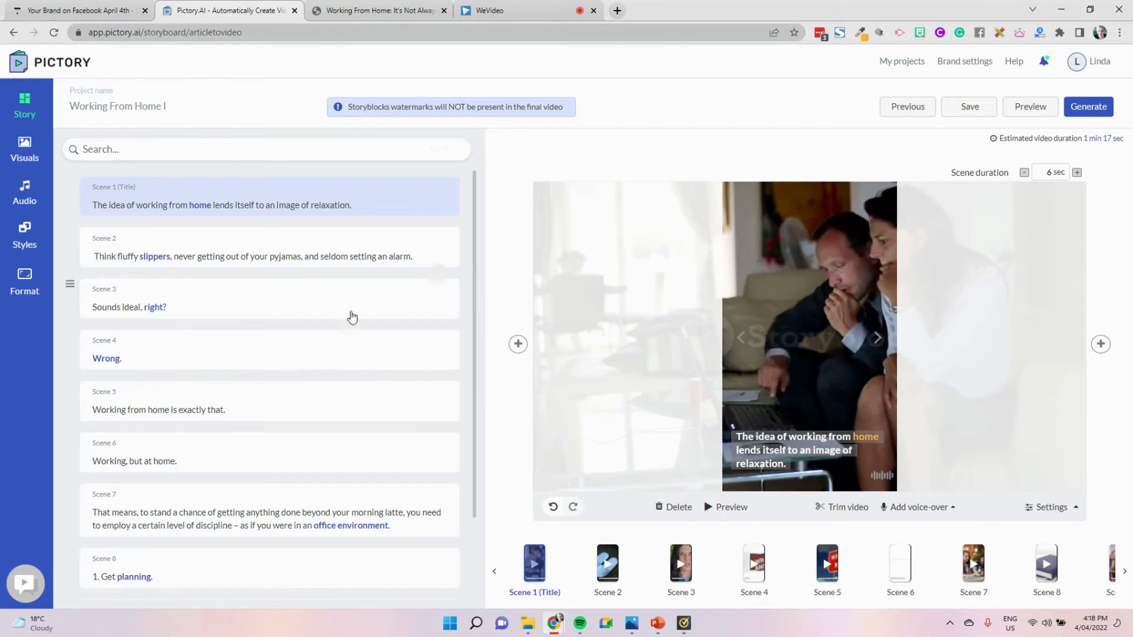
Step: Review the scene texts throughout the storyboard, from the opening title scene to "Ensure you've got the kit you need."
scroll(302, 295, down, 4)
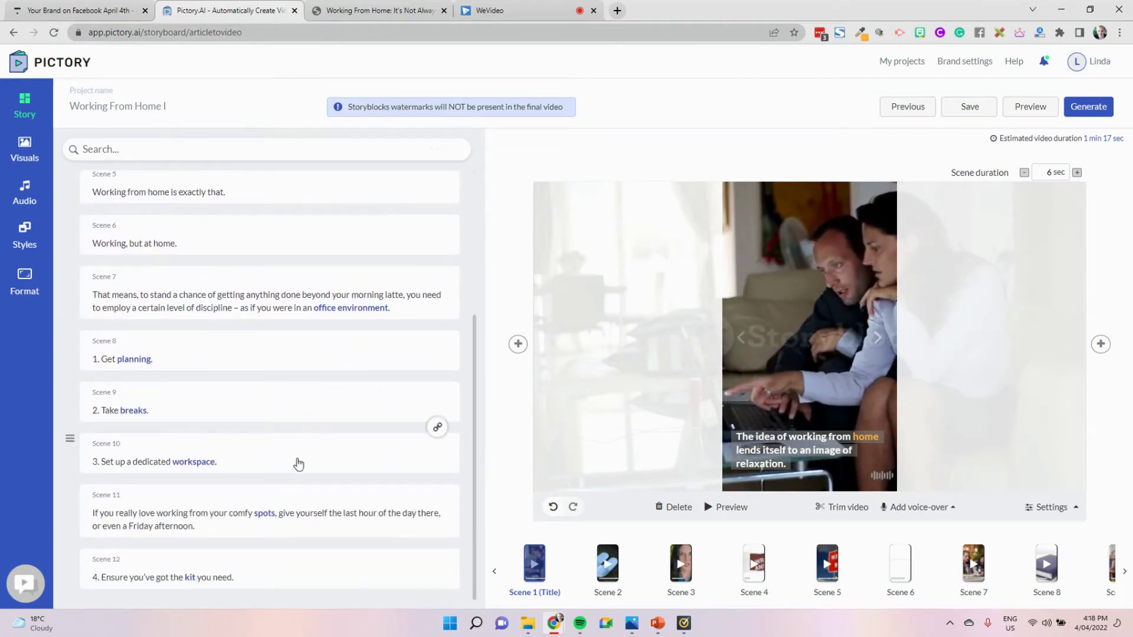
scroll(298, 465, up, 3)
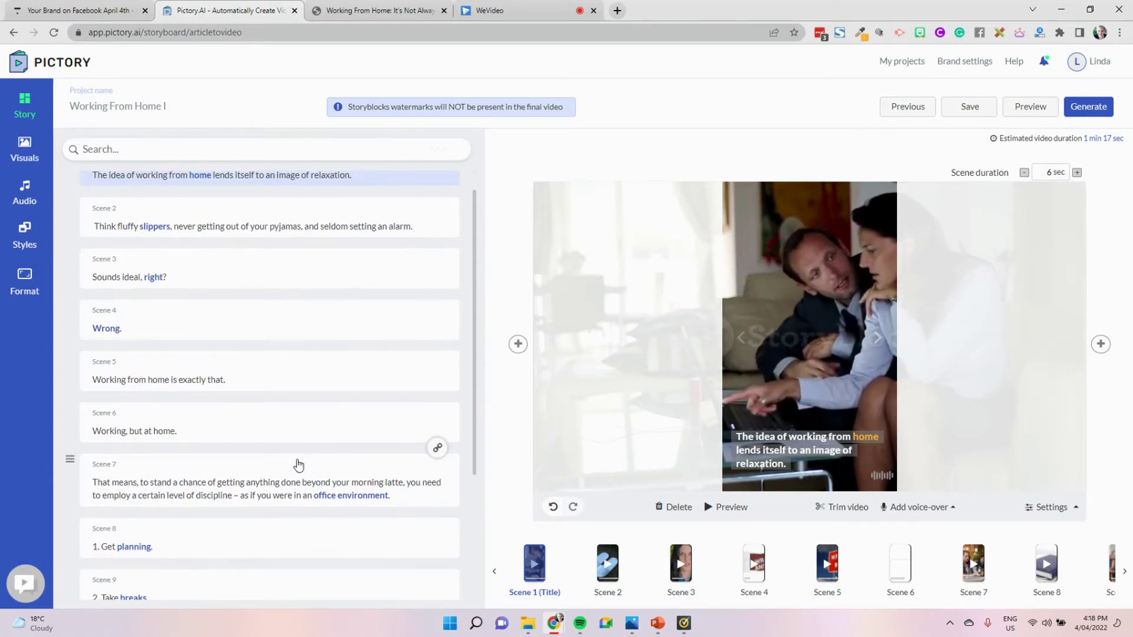
scroll(298, 465, up, 1)
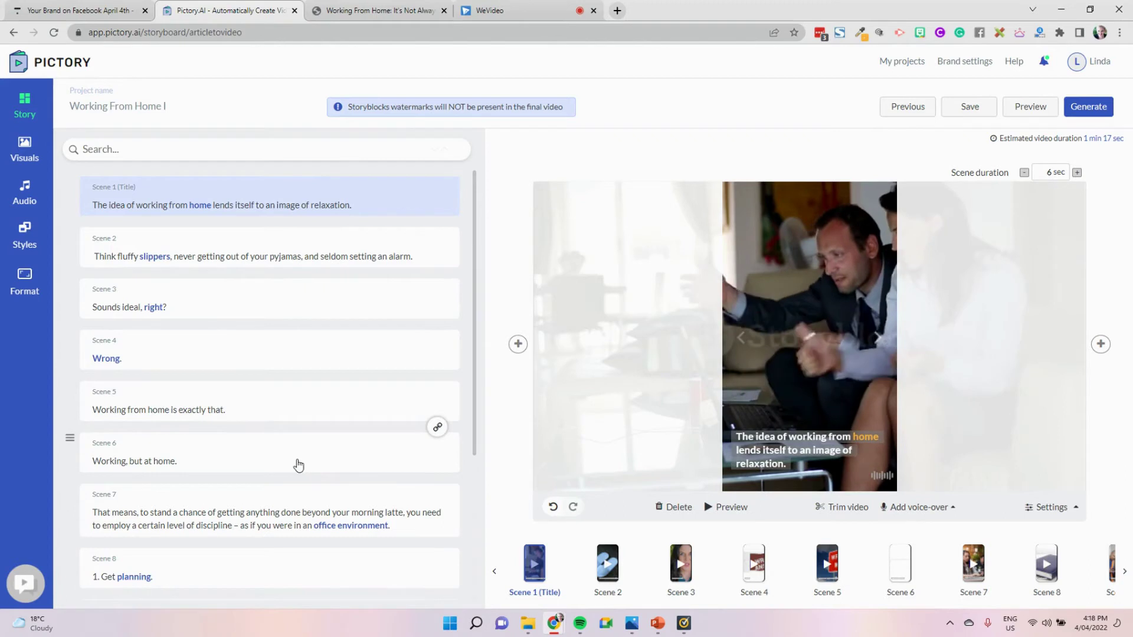
scroll(307, 423, down, 2)
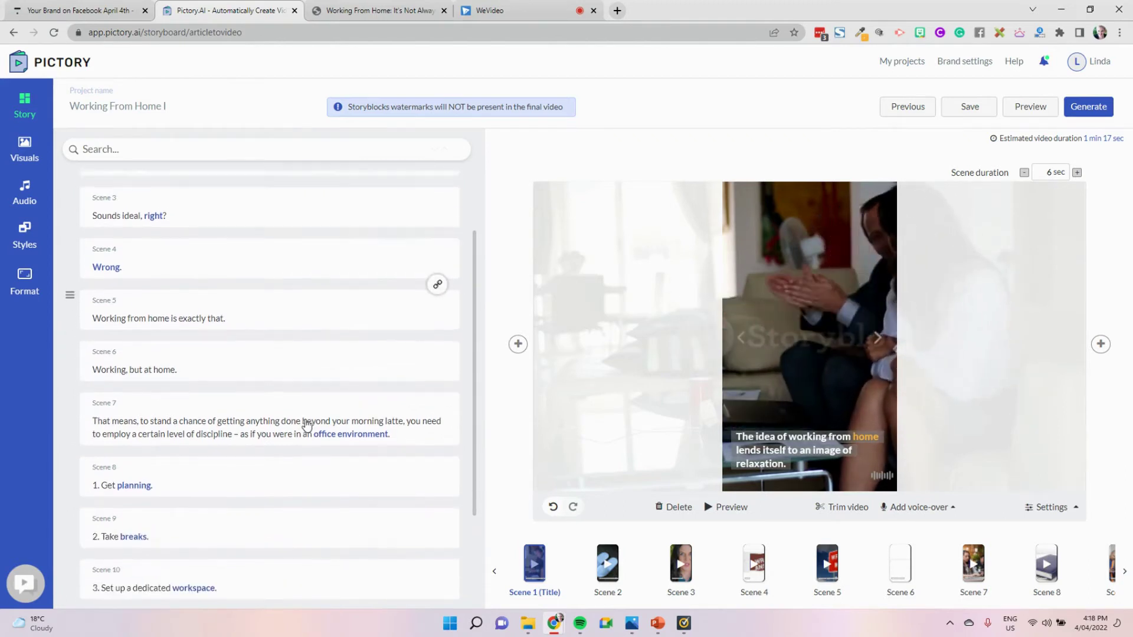
scroll(307, 424, up, 2)
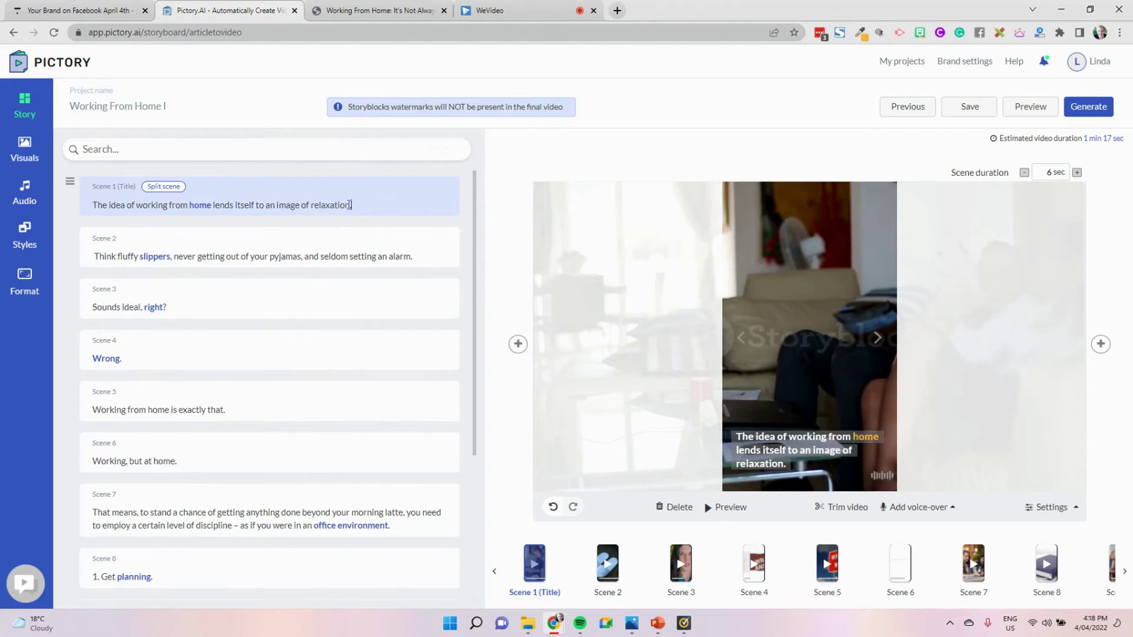
drag(351, 204, 142, 205)
click(787, 76)
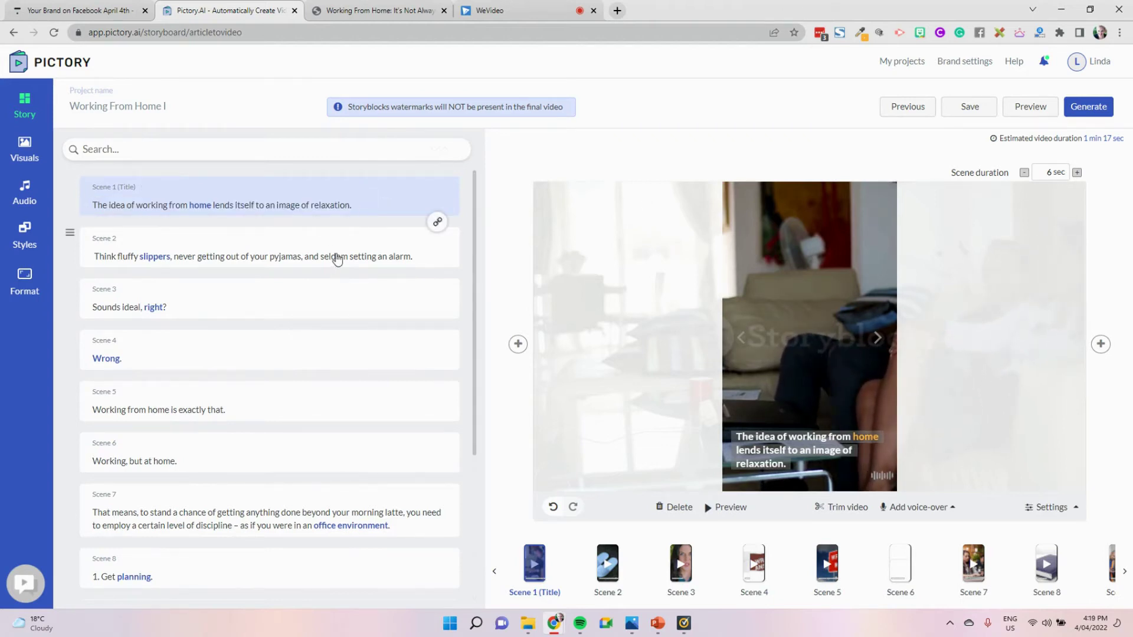
Step: Delete the "Think fluffy slippers" scene and the "Wrong." scene from the storyboard
click(398, 249)
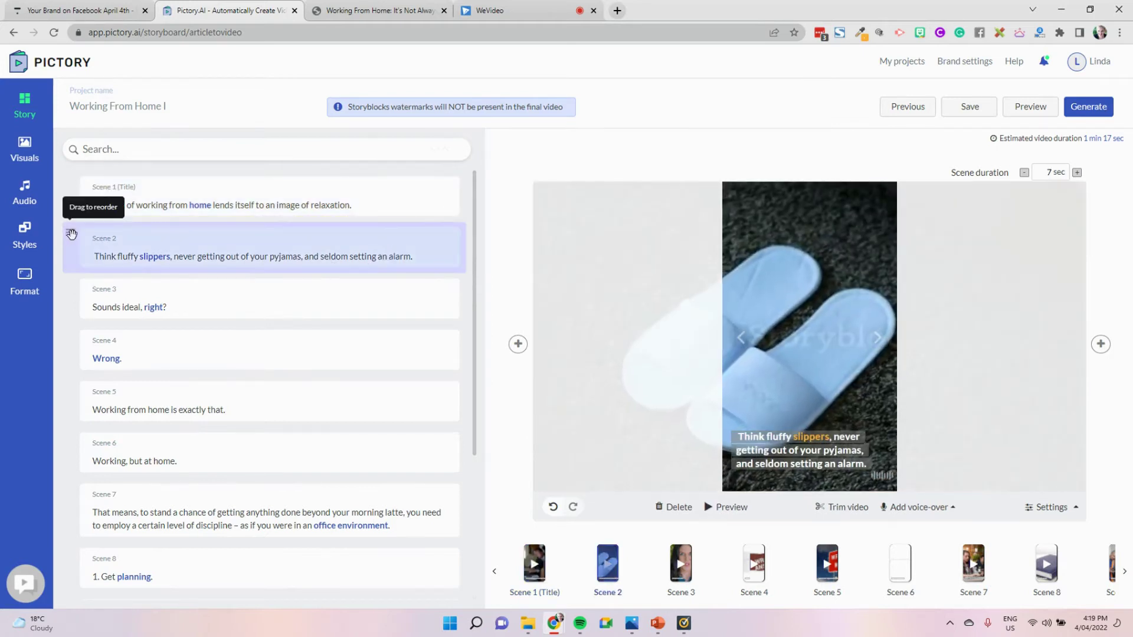
click(682, 509)
click(541, 359)
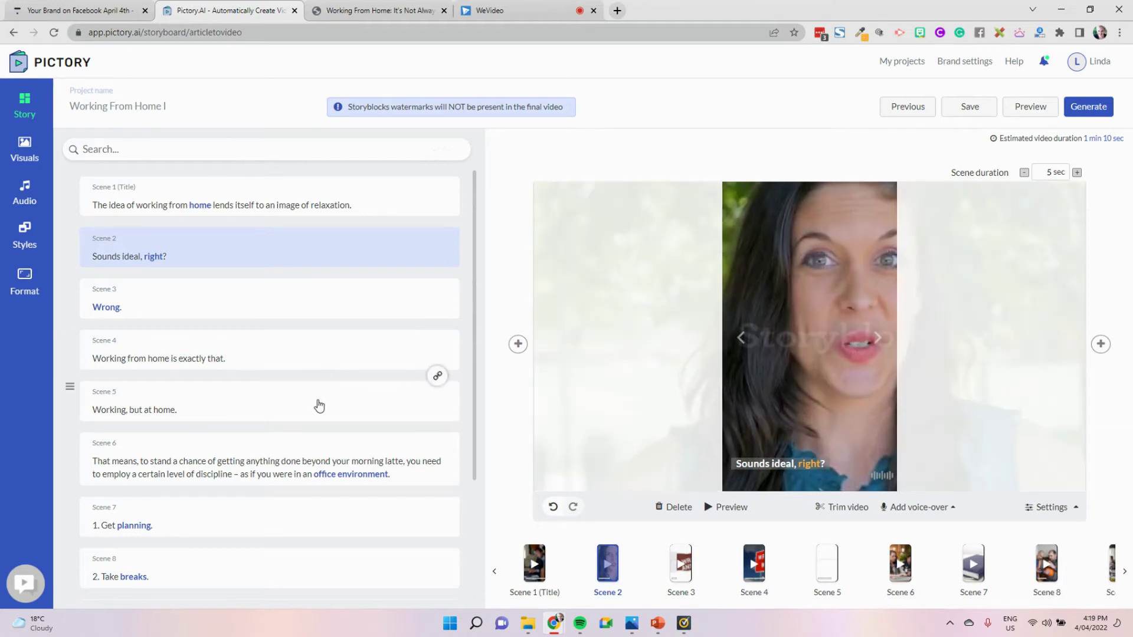
click(374, 304)
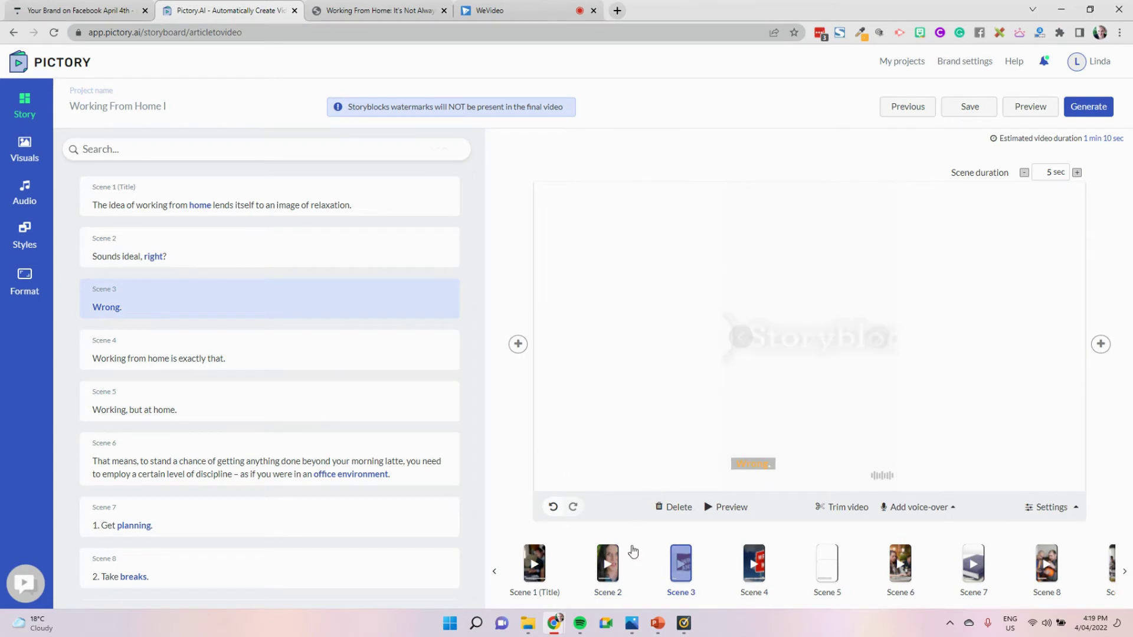
click(683, 508)
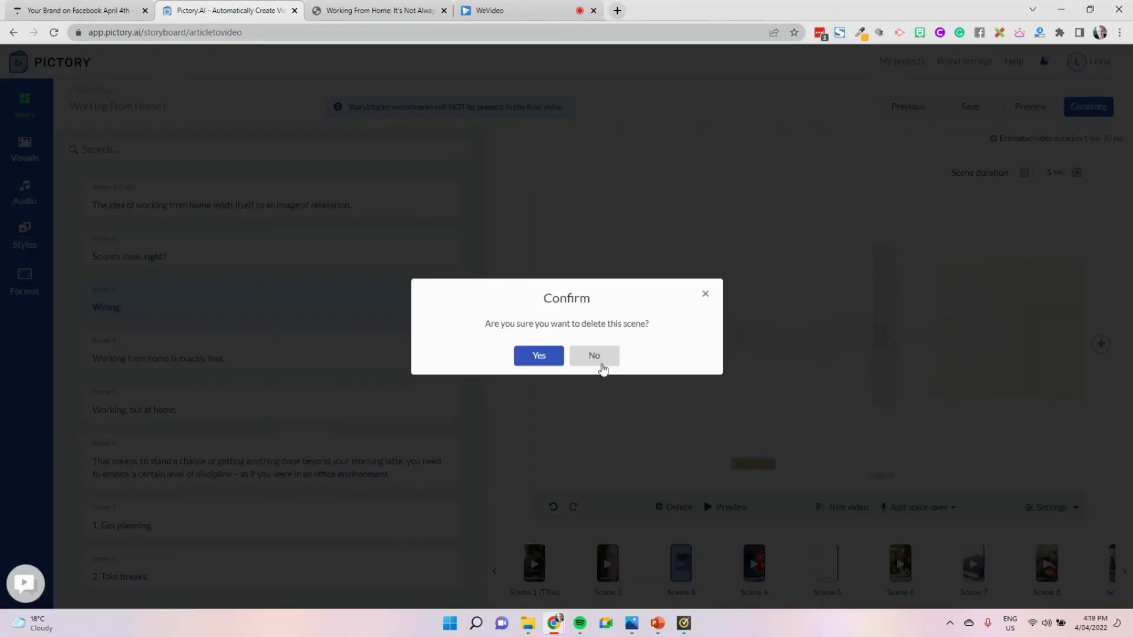
click(542, 355)
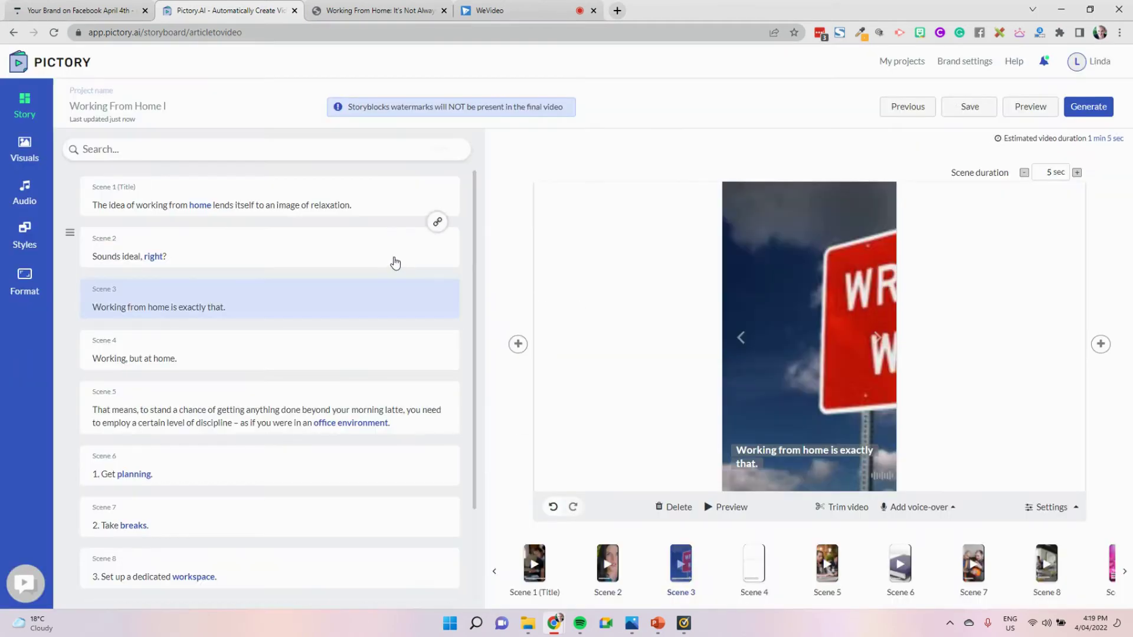
Step: Delete the "Sounds ideal, right?" scene and the opening "The idea of working from home" scene
click(395, 263)
click(657, 507)
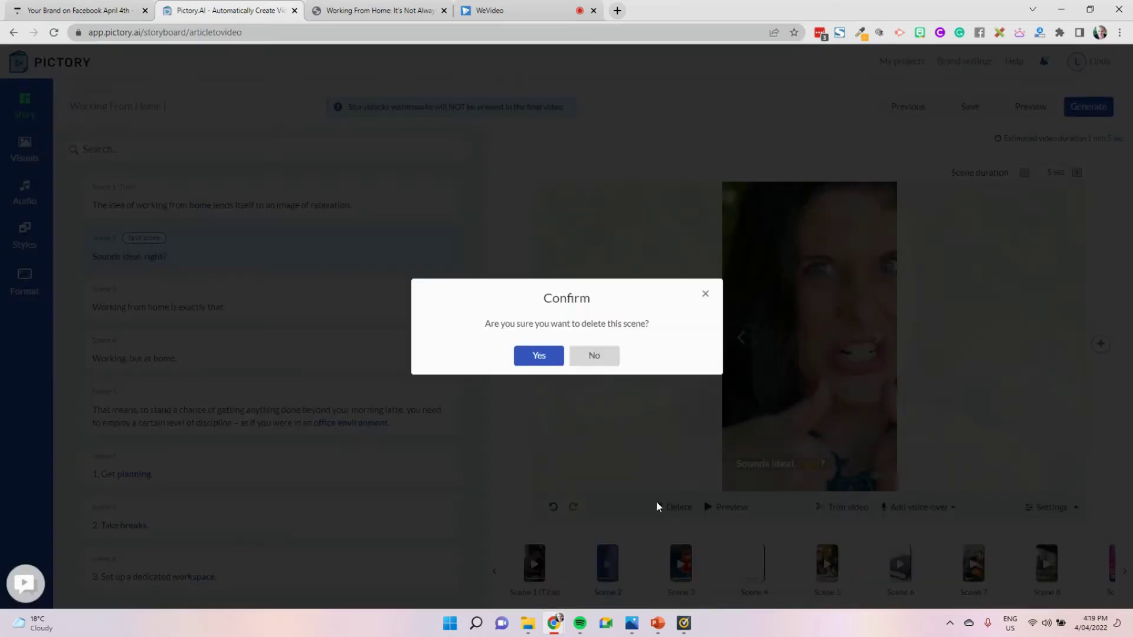
click(541, 355)
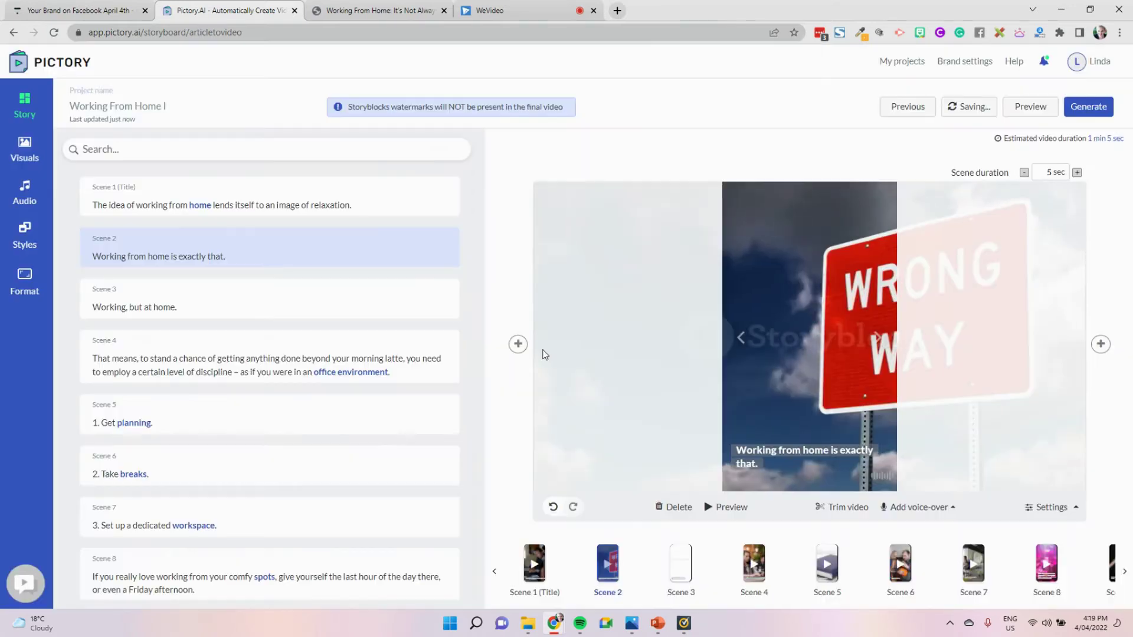
click(412, 204)
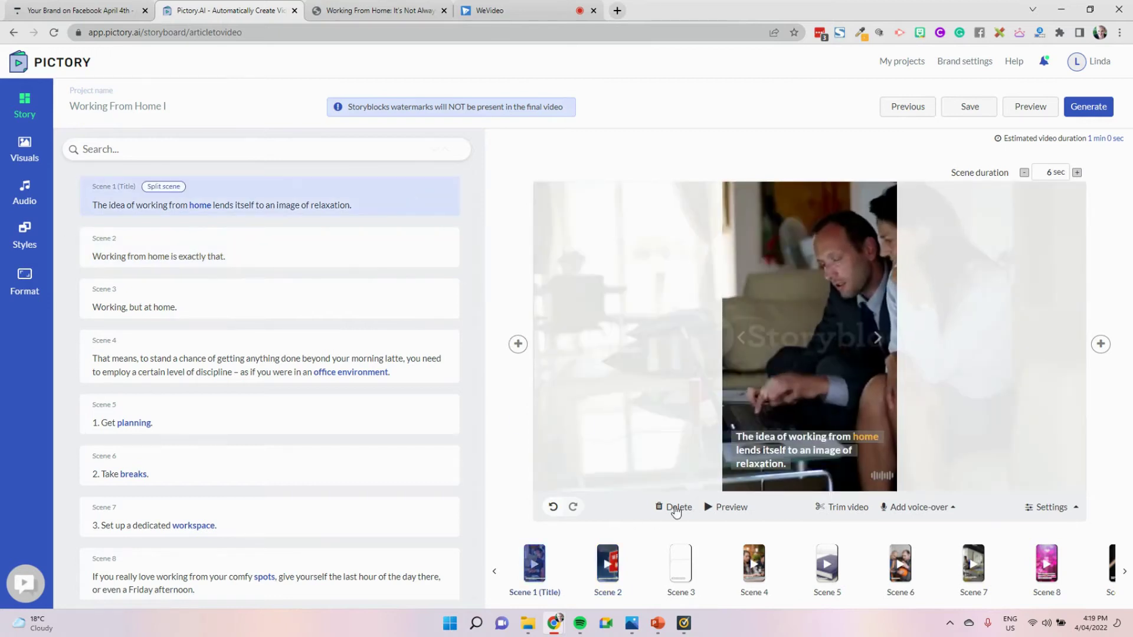
click(675, 509)
click(538, 355)
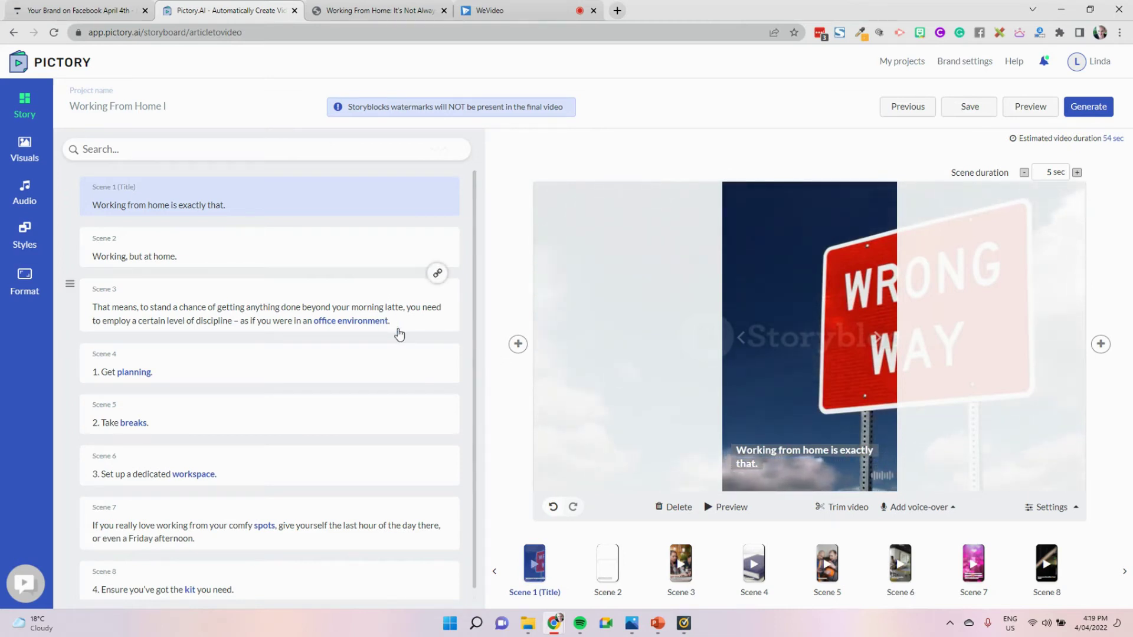
Step: Play a short preview of the opening "Working from home is exactly that." scene and stop it
scroll(397, 342, down, 1)
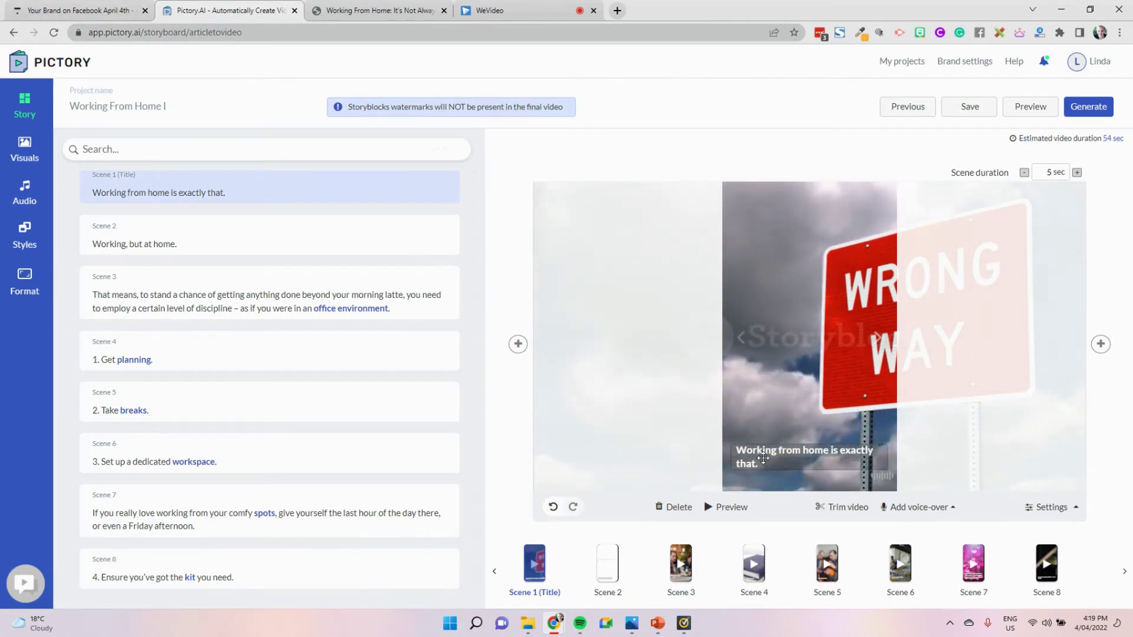
click(731, 508)
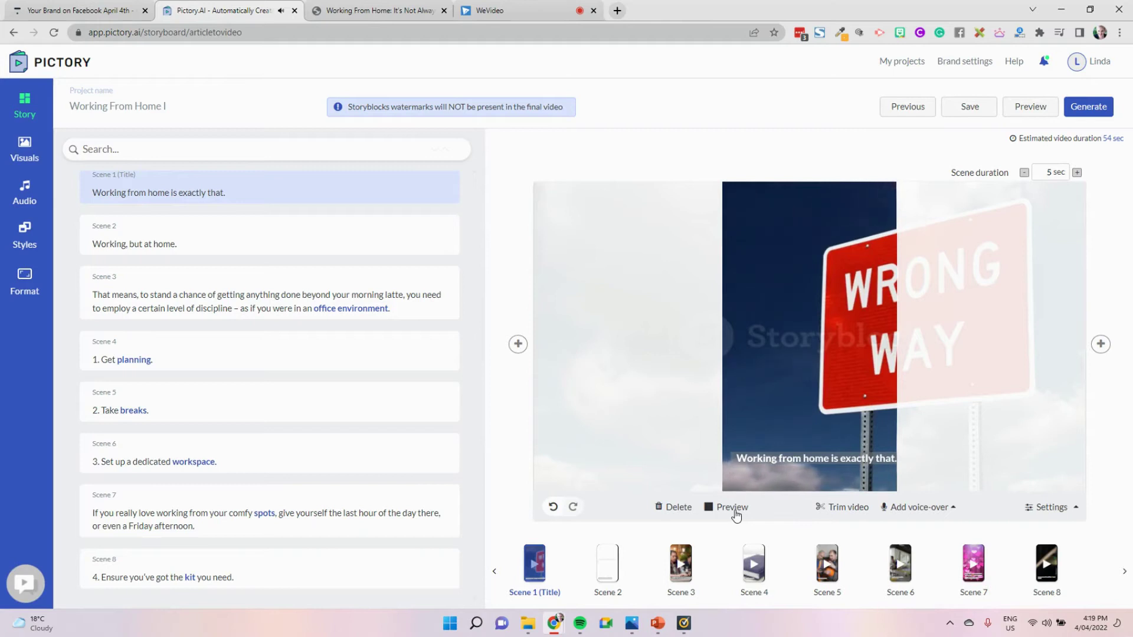
click(732, 509)
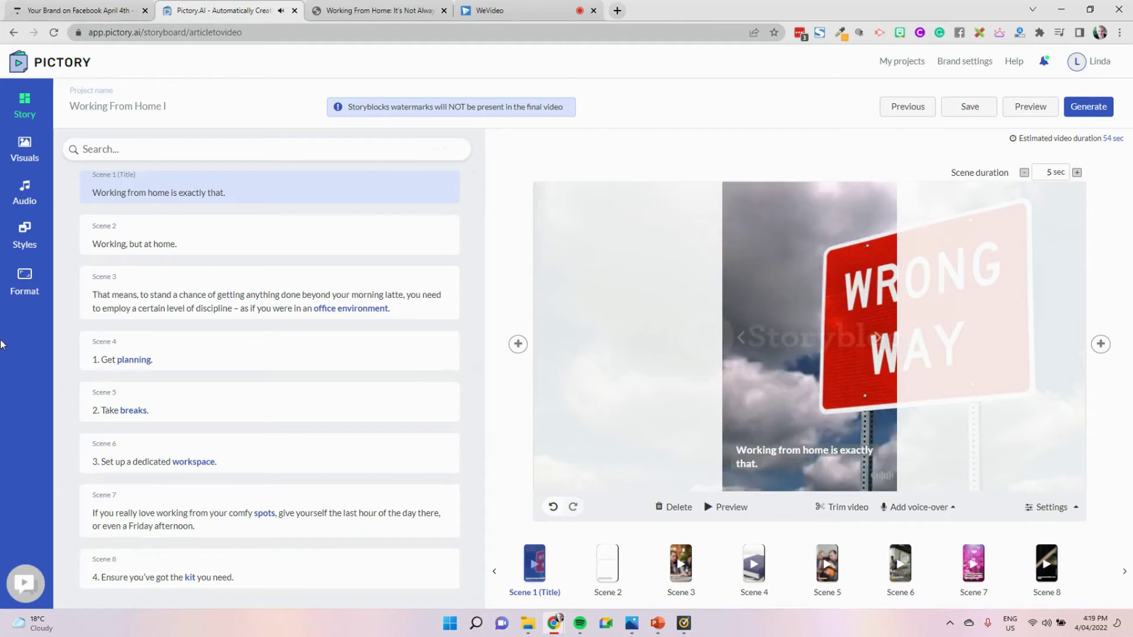
Step: Search the visuals library for "home office" and use the clip of the man in glasses beside a lamp for scene 1
click(21, 163)
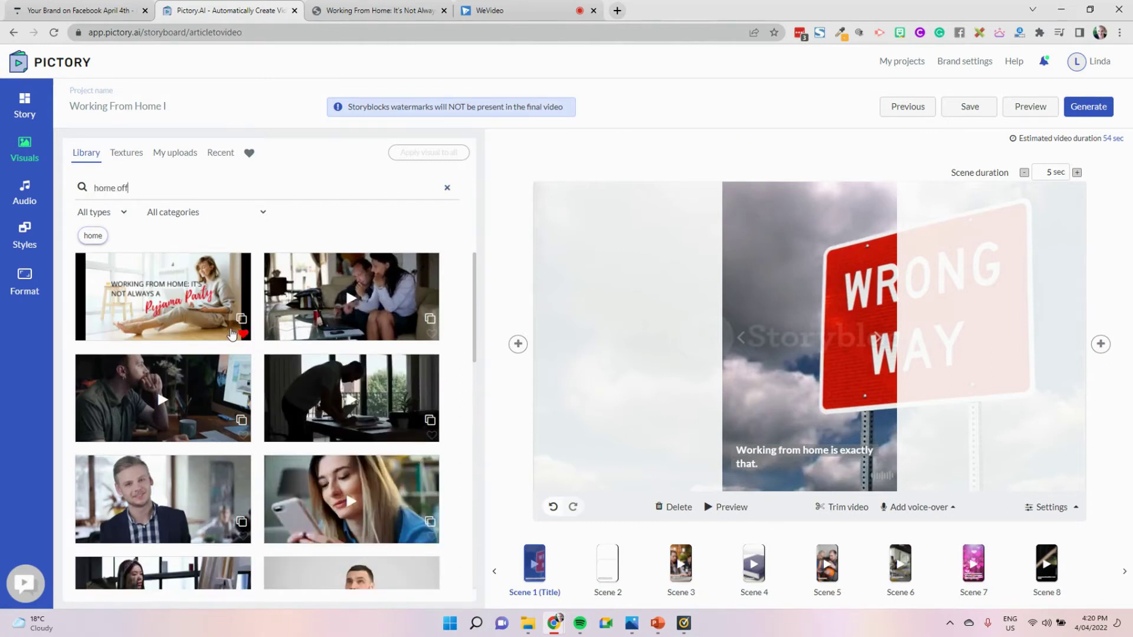
click(232, 334)
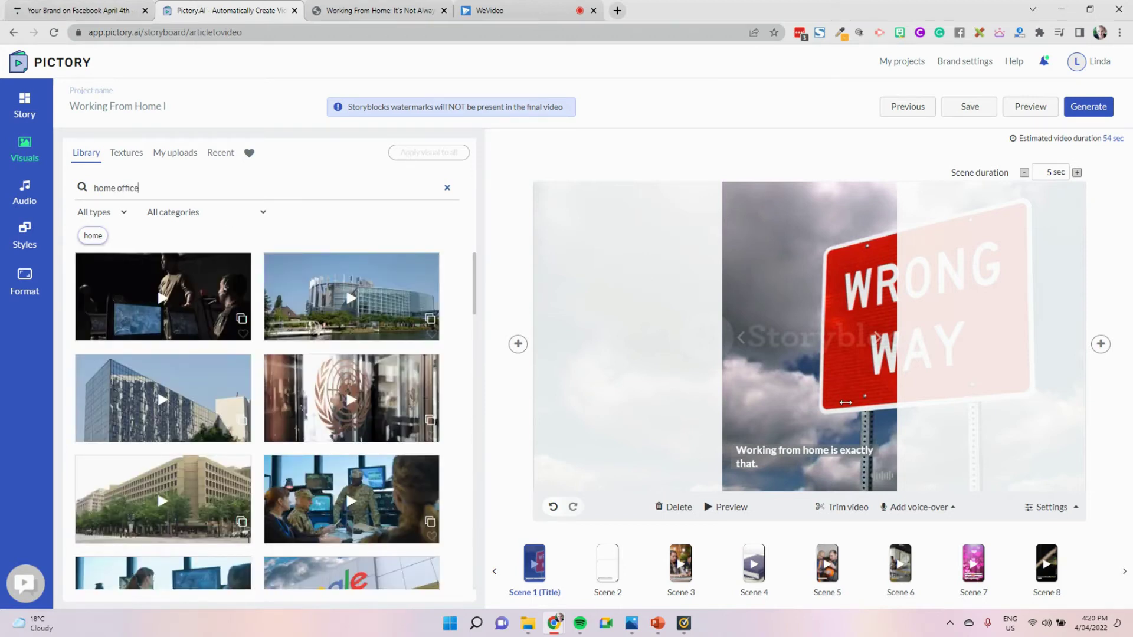
click(924, 508)
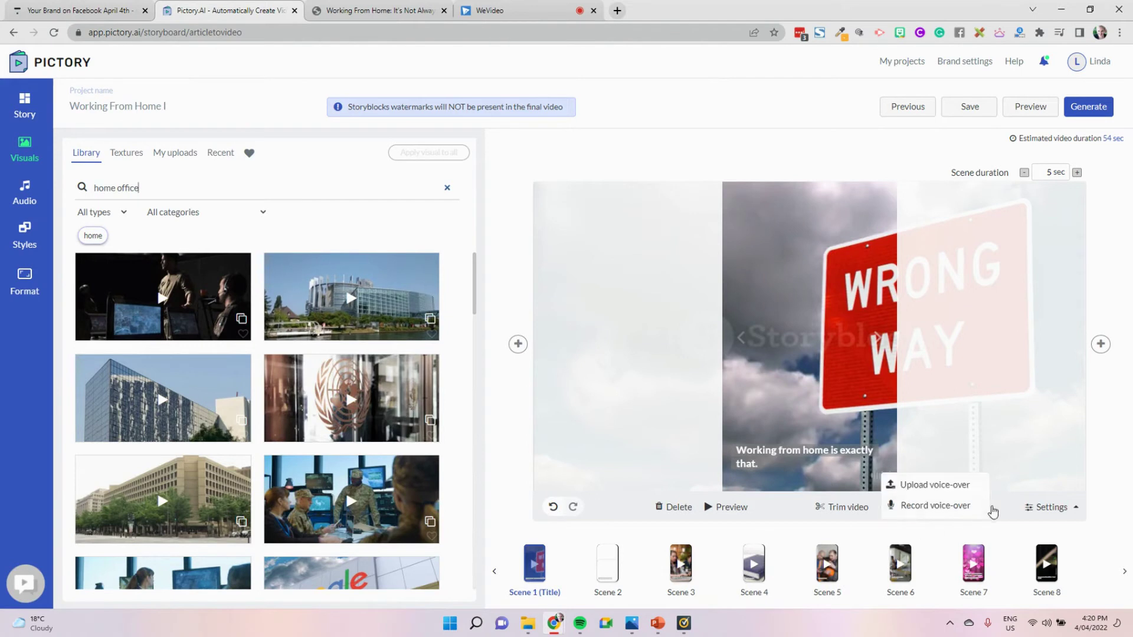
scroll(426, 472, down, 10)
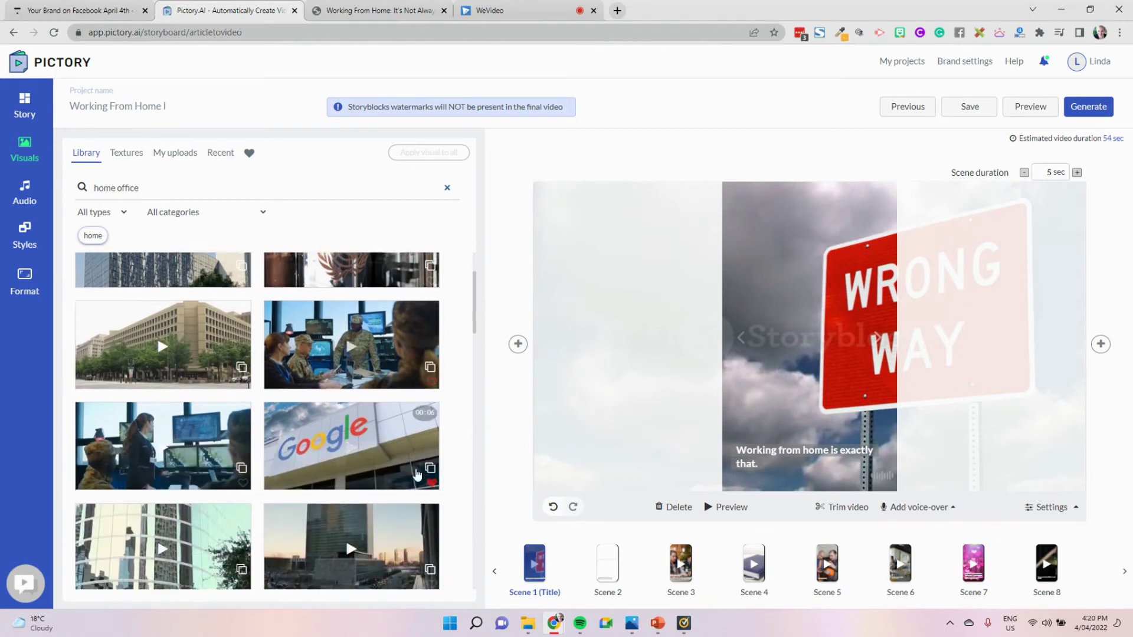
scroll(417, 474, down, 10)
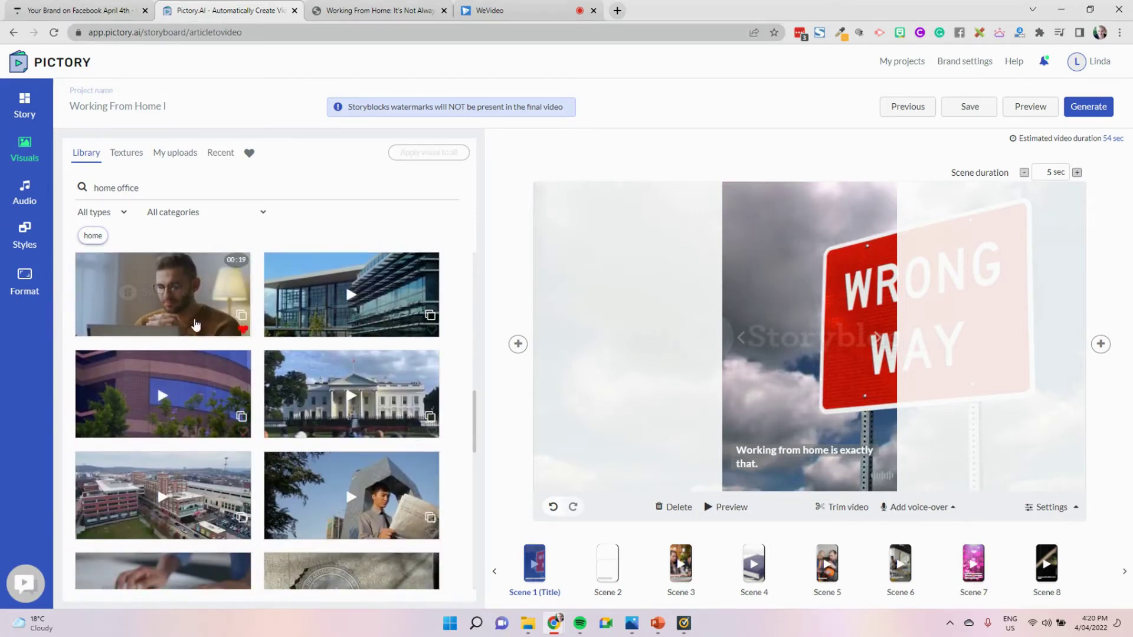
click(188, 295)
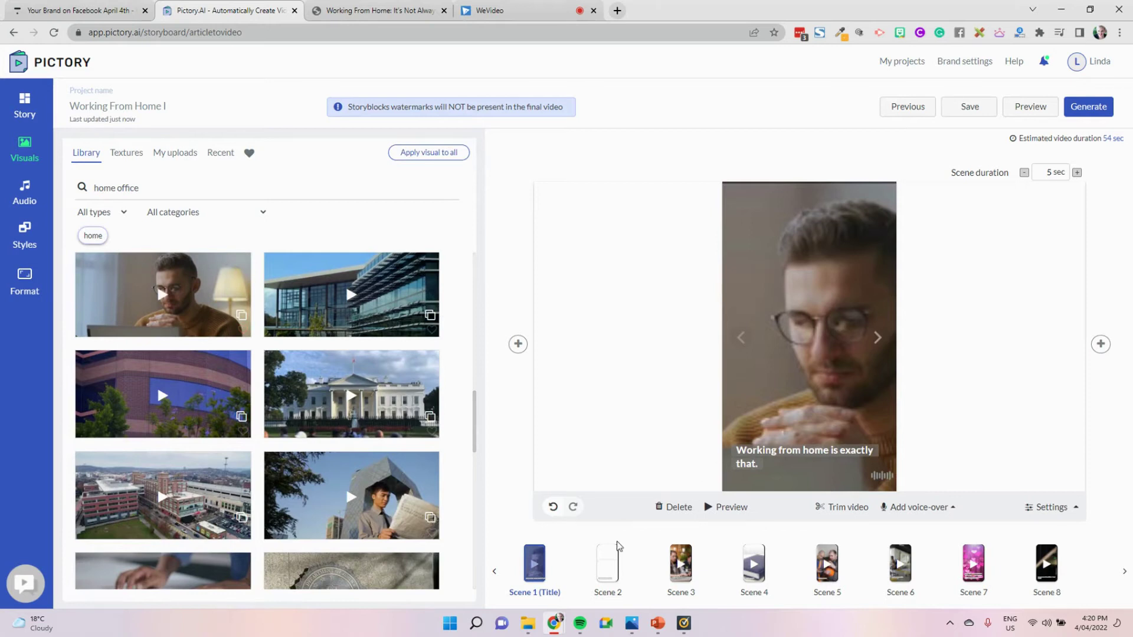
Step: Replace scene 2's visual with the "home office" clip of a woman standing in a kitchen behind a laptop
click(610, 564)
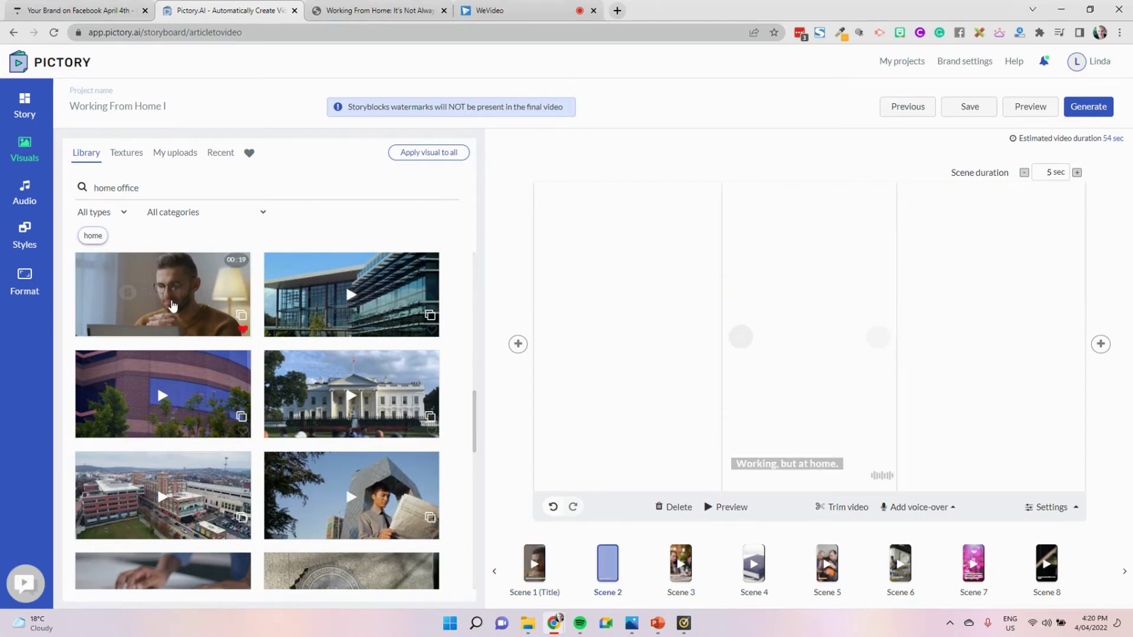
scroll(195, 383, down, 4)
scroll(197, 378, down, 8)
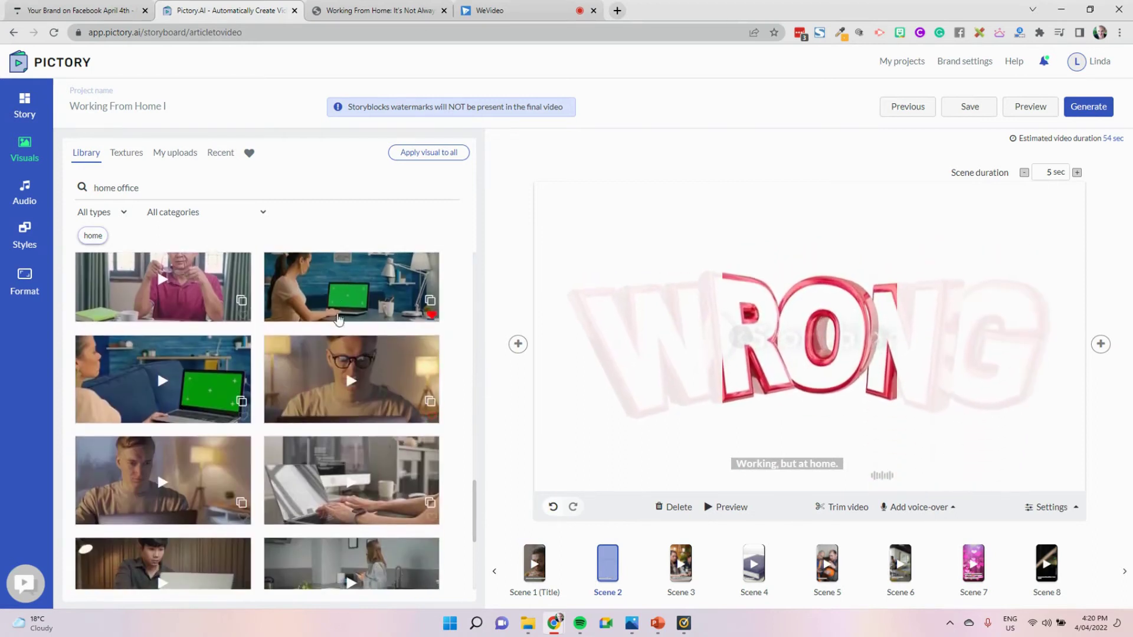
scroll(356, 354, down, 4)
click(360, 363)
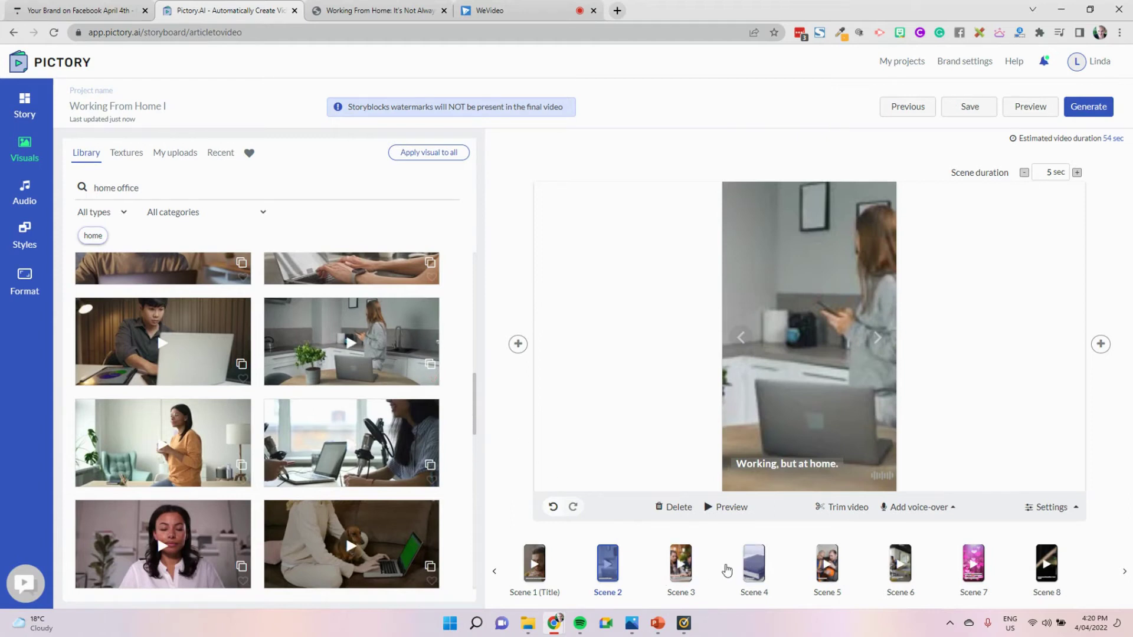
Step: Check scene 3's visual, and replace the "1. Get planning." scene's visual with the clip of the smiling woman in glasses at a laptop
click(675, 572)
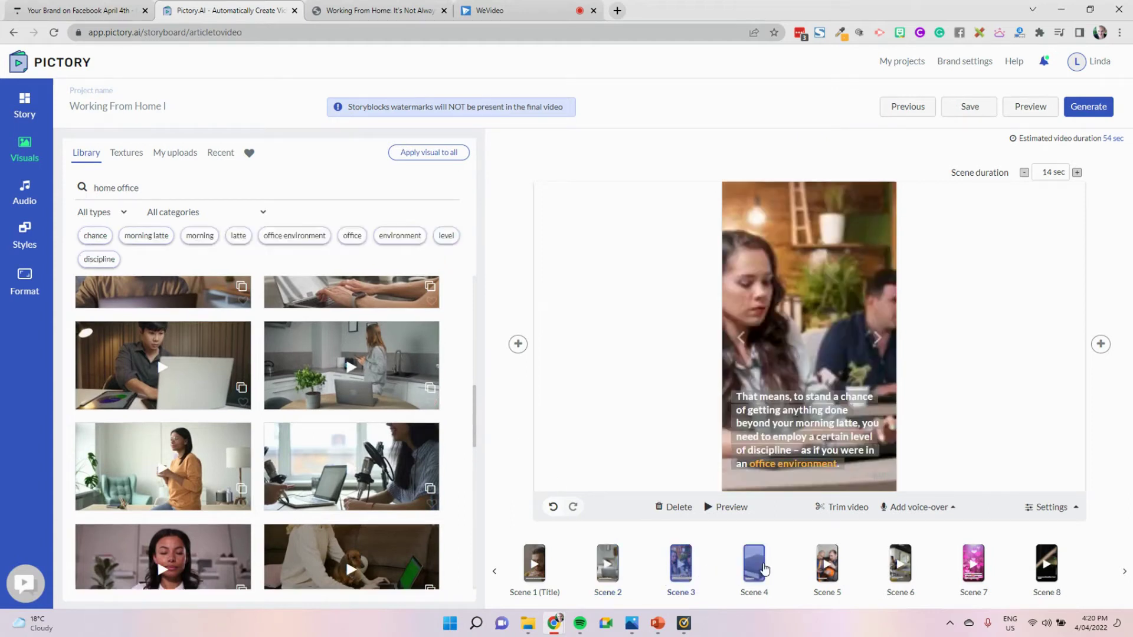
click(758, 568)
scroll(293, 429, down, 10)
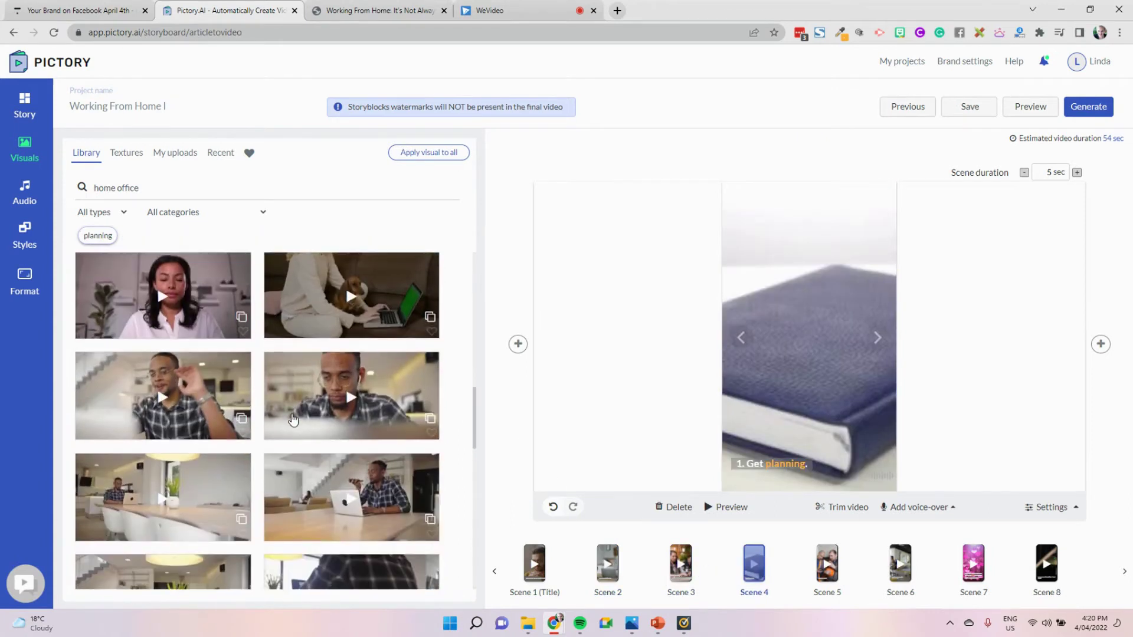
scroll(293, 420, down, 8)
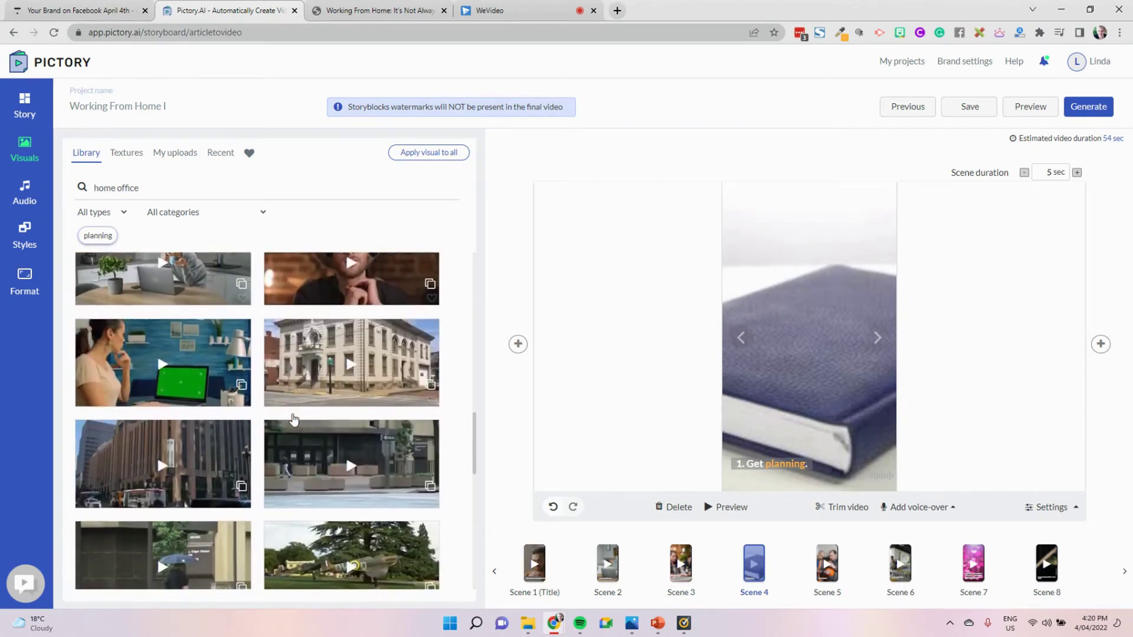
scroll(293, 420, down, 6)
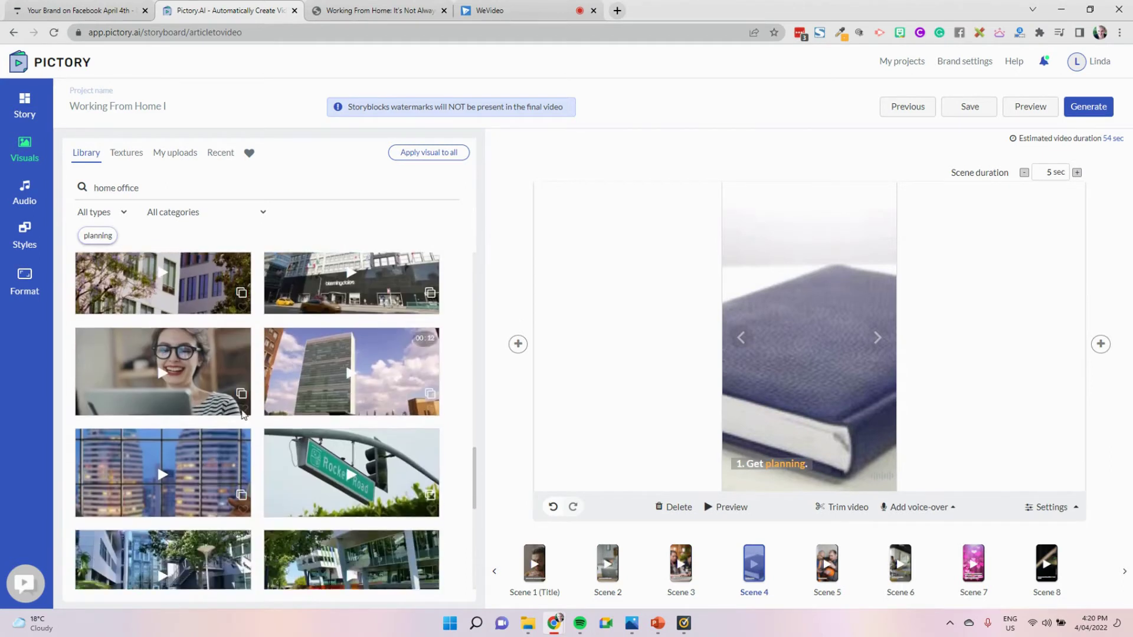
click(190, 378)
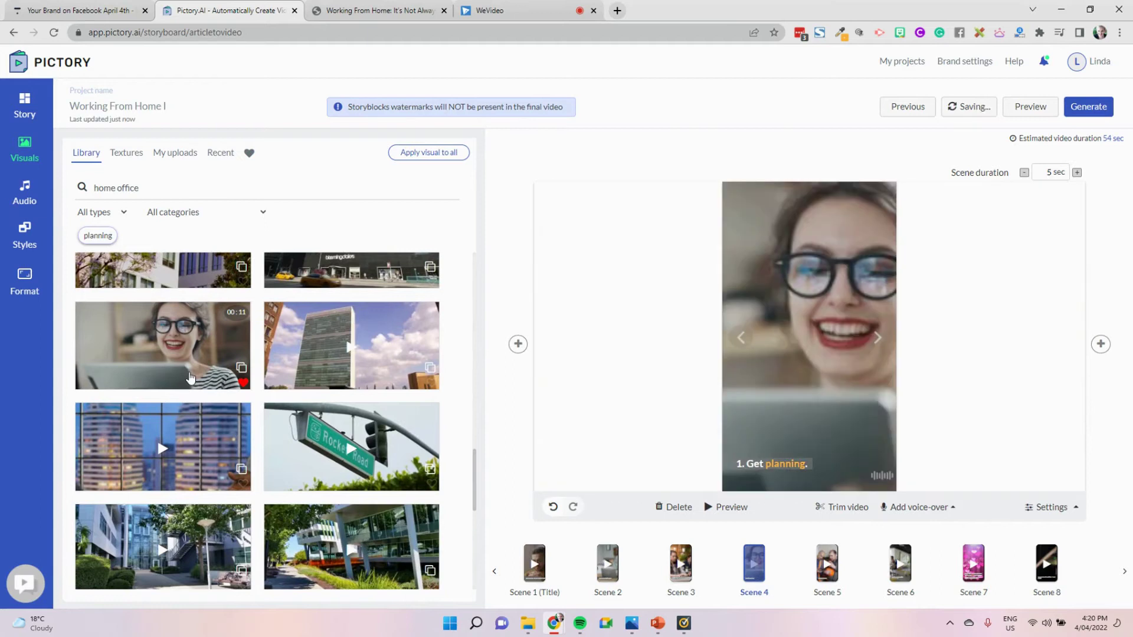
Step: Check scene 5's visual, and replace the "3. Set up a dedicated workspace." scene's visual with the clip of hands at a keyboard before a code-filled monitor
click(837, 564)
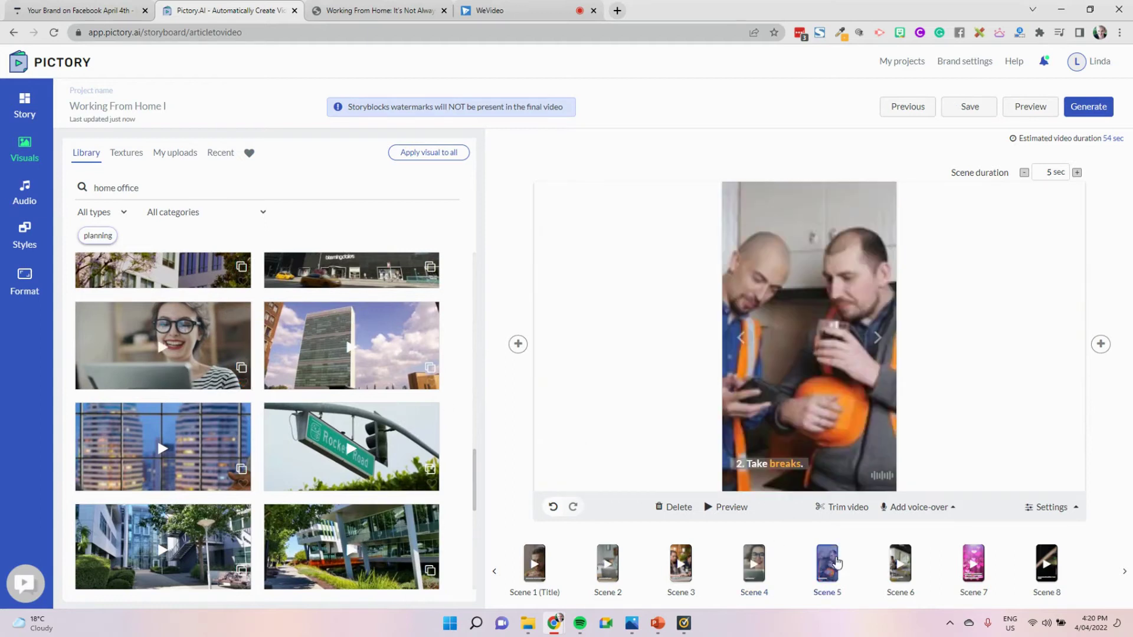
scroll(416, 497, down, 3)
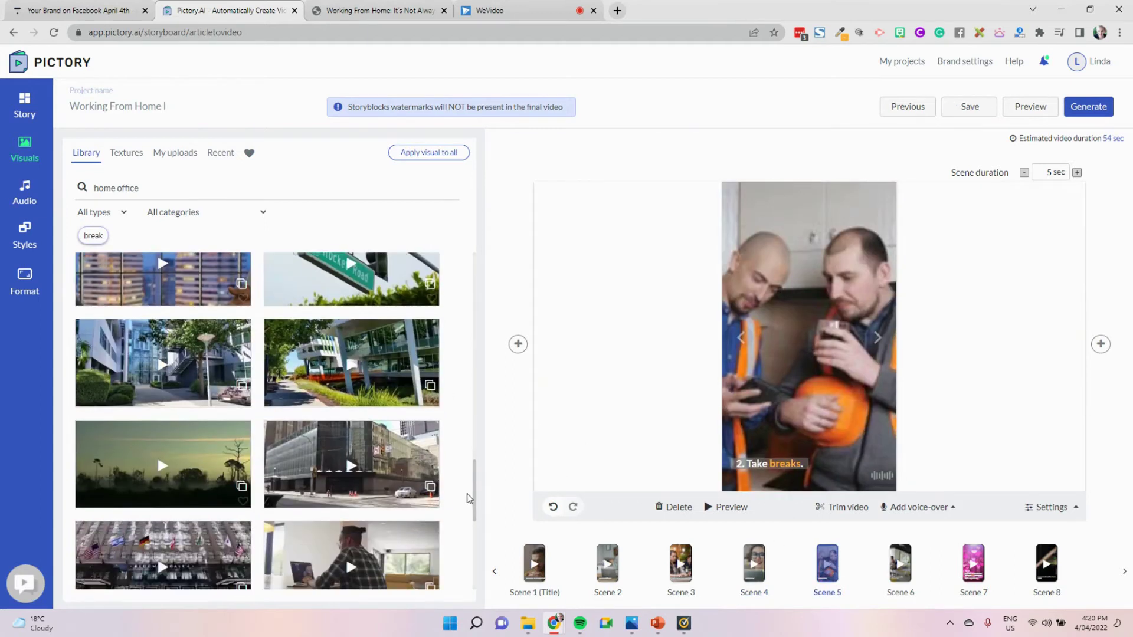
click(897, 557)
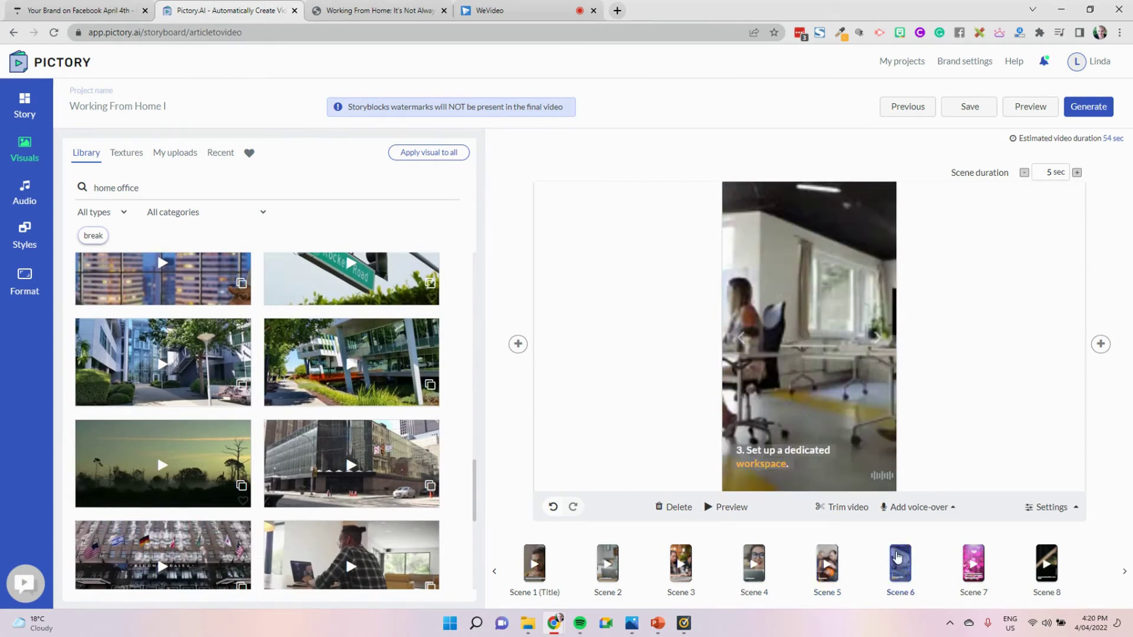
scroll(265, 428, down, 4)
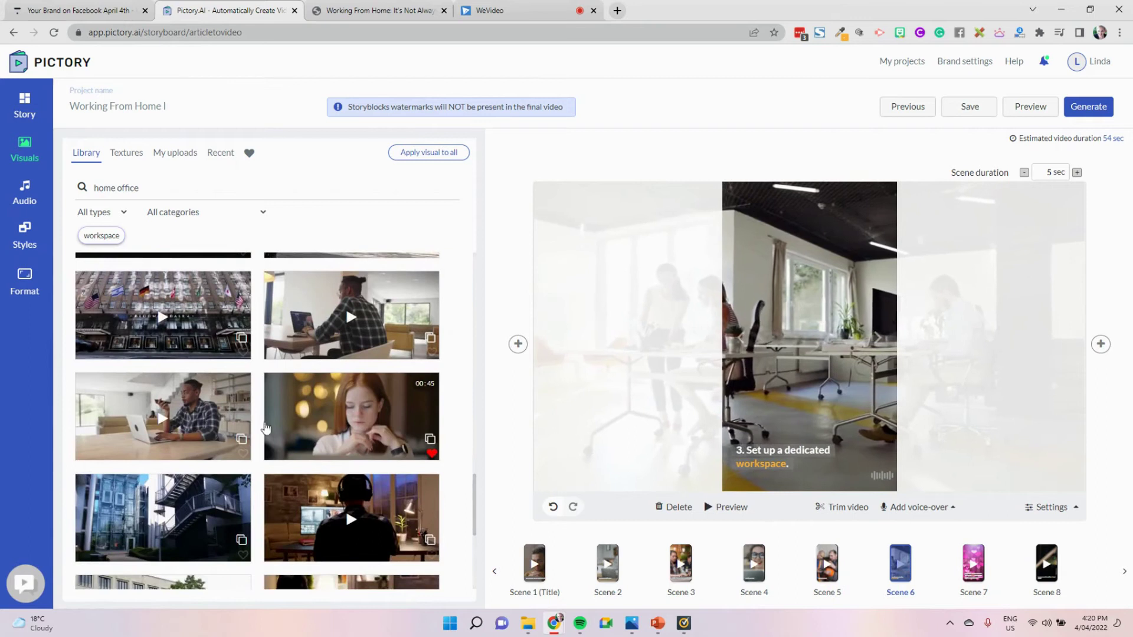
scroll(265, 428, down, 5)
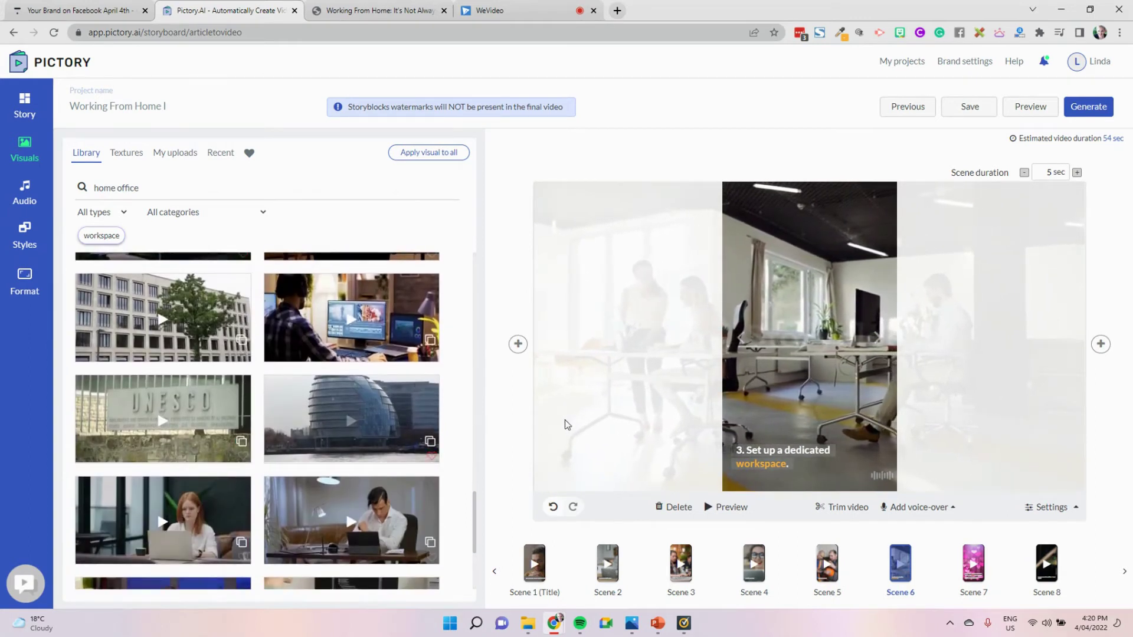
scroll(346, 410, down, 3)
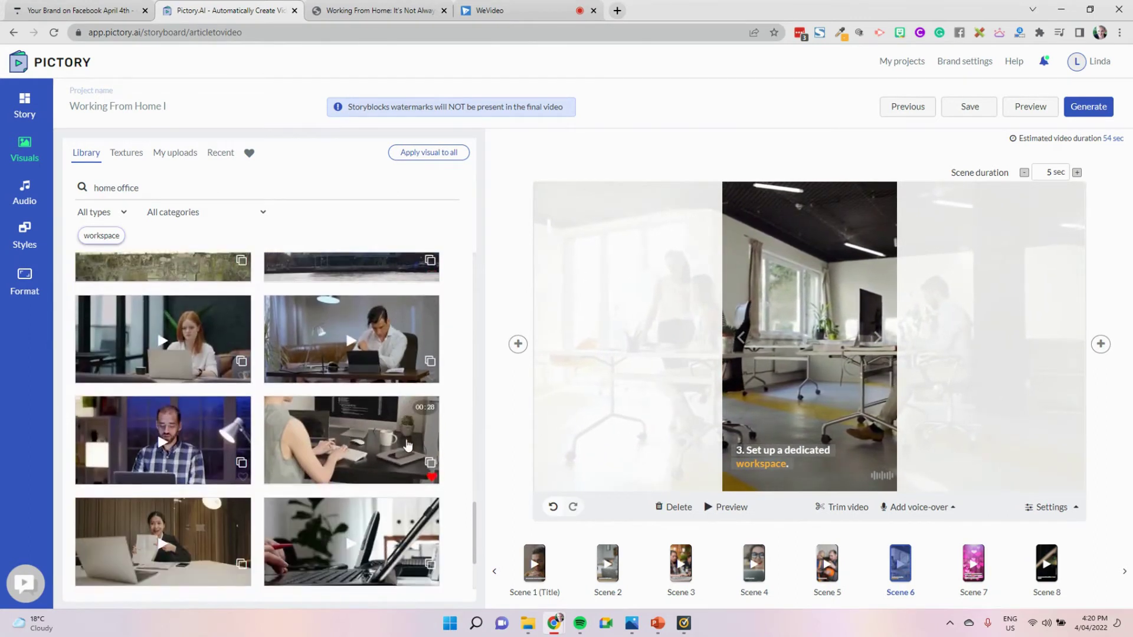
scroll(407, 443, down, 1)
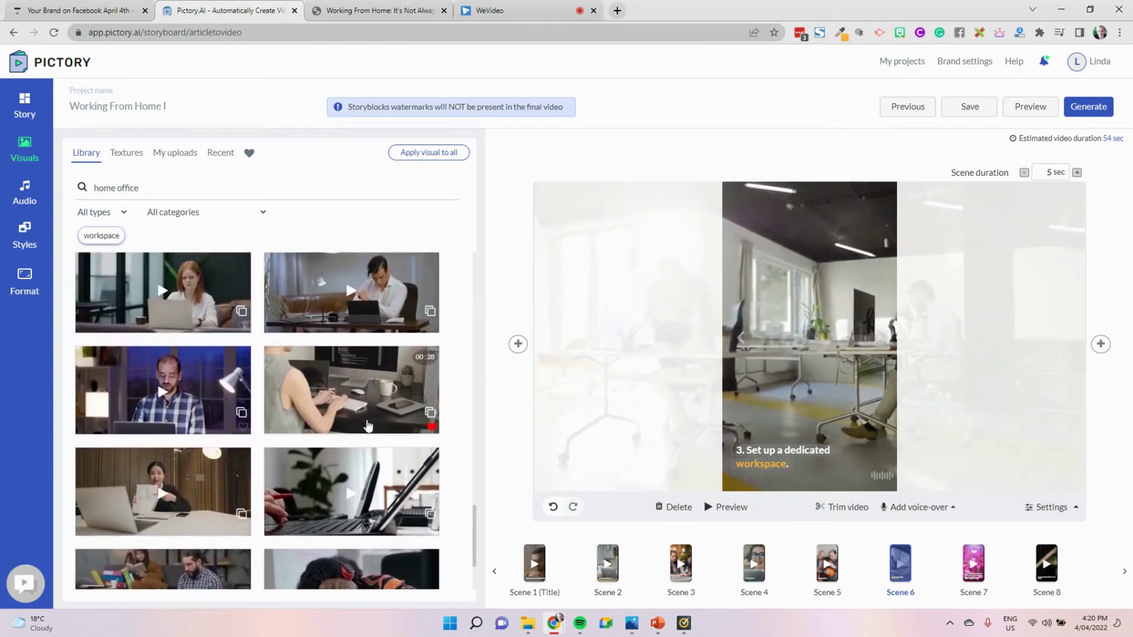
click(369, 425)
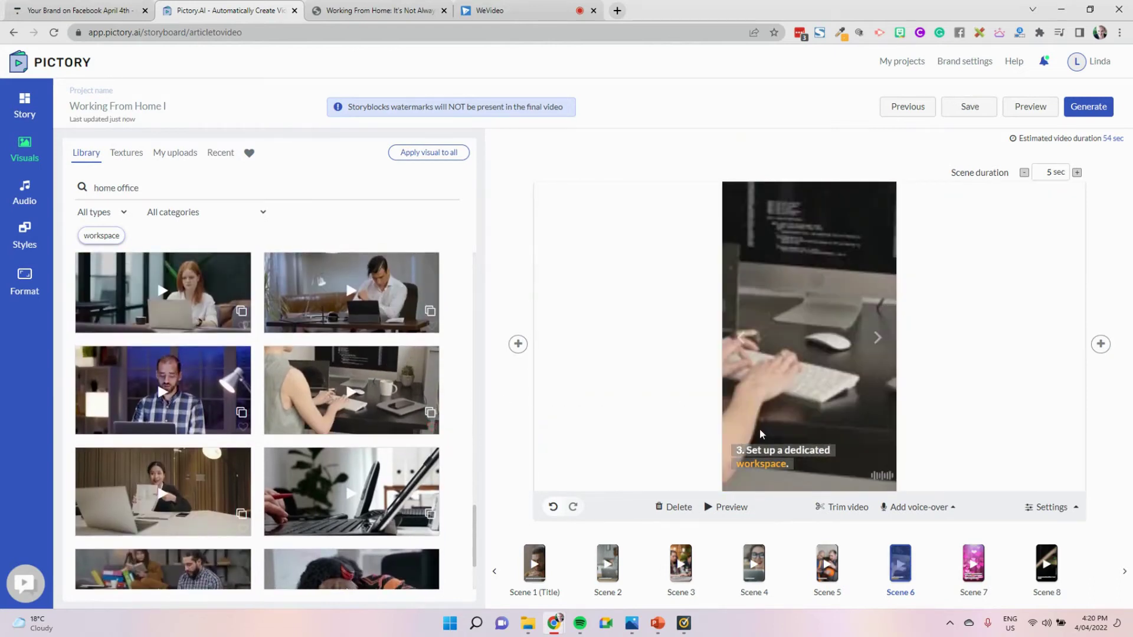
Step: Search the visuals library for "bed laptop" and use the clip of the woman with a laptop on a bed for scene 7
click(965, 557)
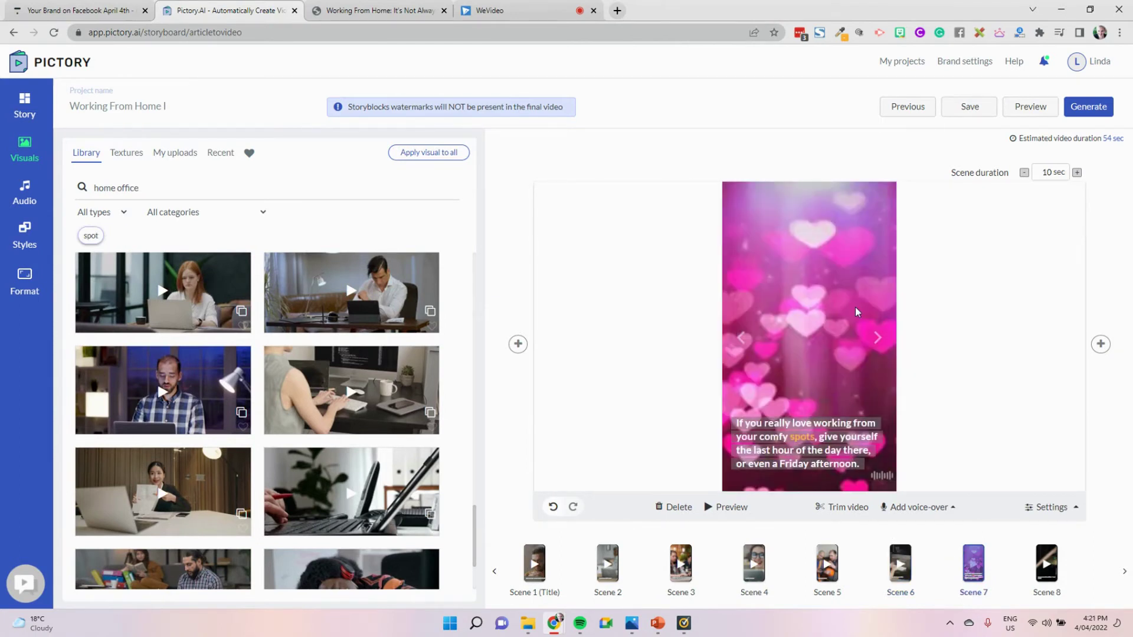
scroll(429, 418, down, 4)
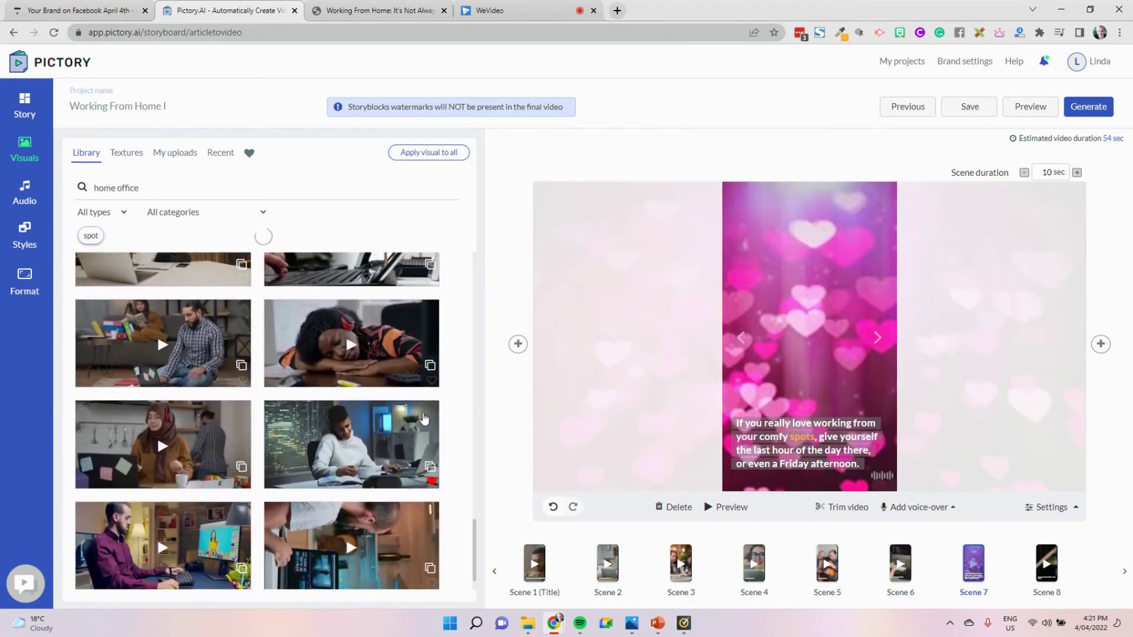
scroll(394, 424, down, 4)
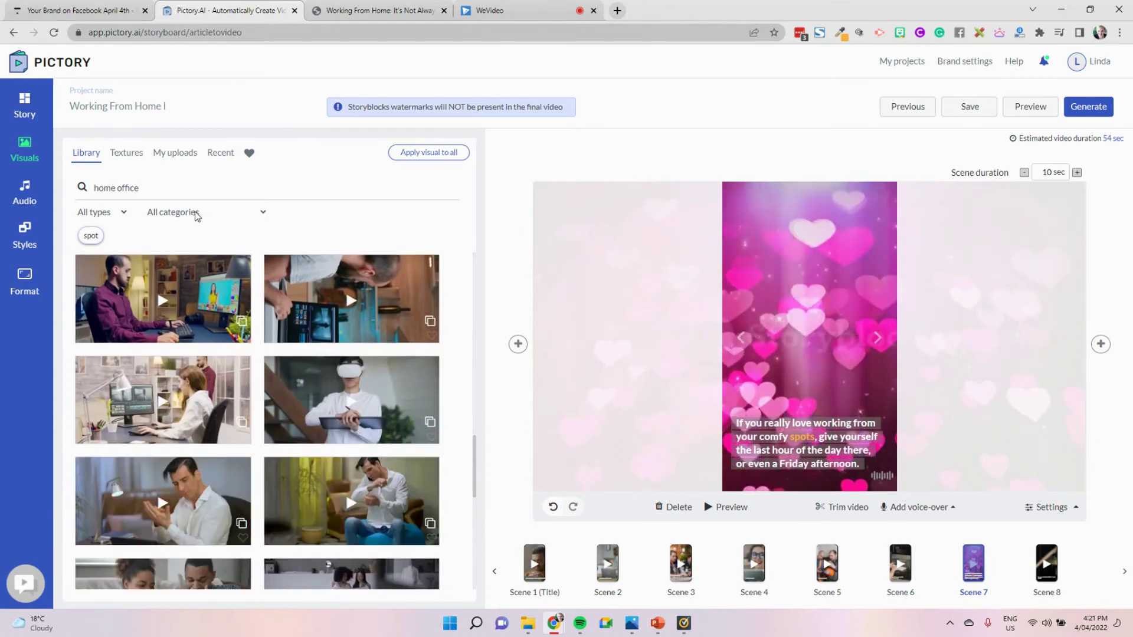
click(168, 187)
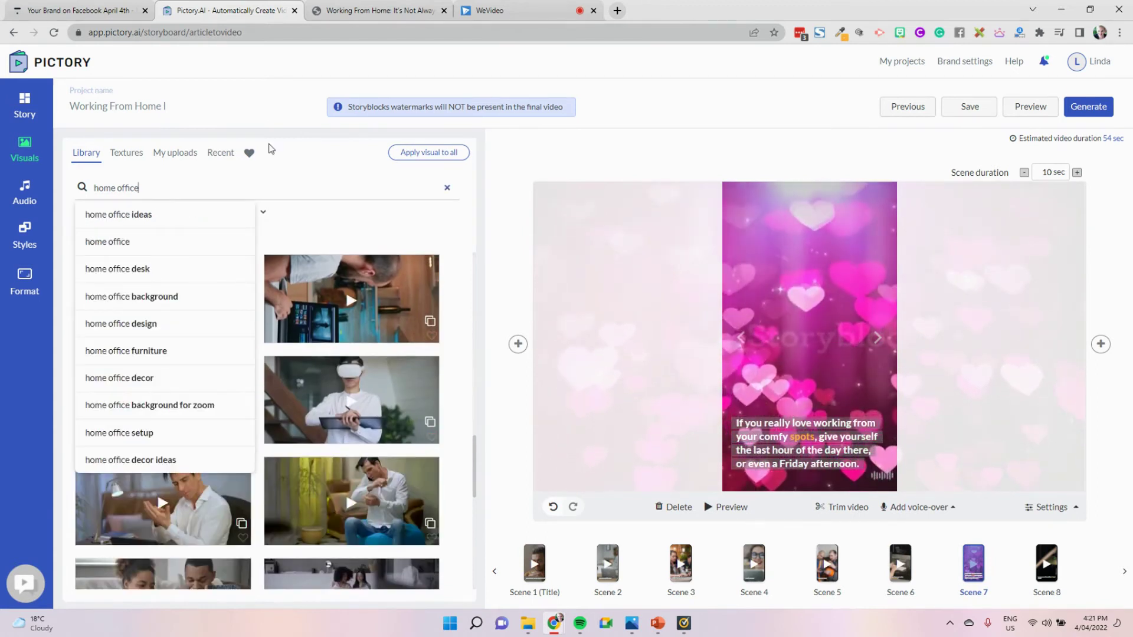
key(BackSpace)
key(BackSpace)
key(BackSpace)
key(BackSpace)
key(BackSpace)
key(BackSpace)
key(BackSpace)
key(BackSpace)
key(BackSpace)
key(BackSpace)
key(BackSpace)
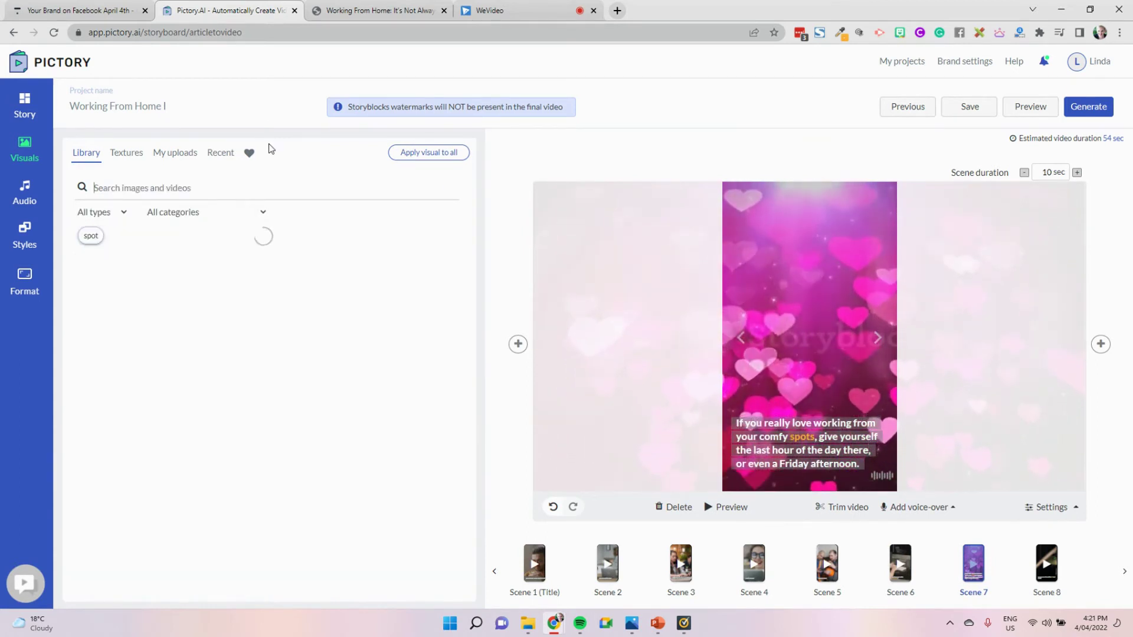
text(bed la)
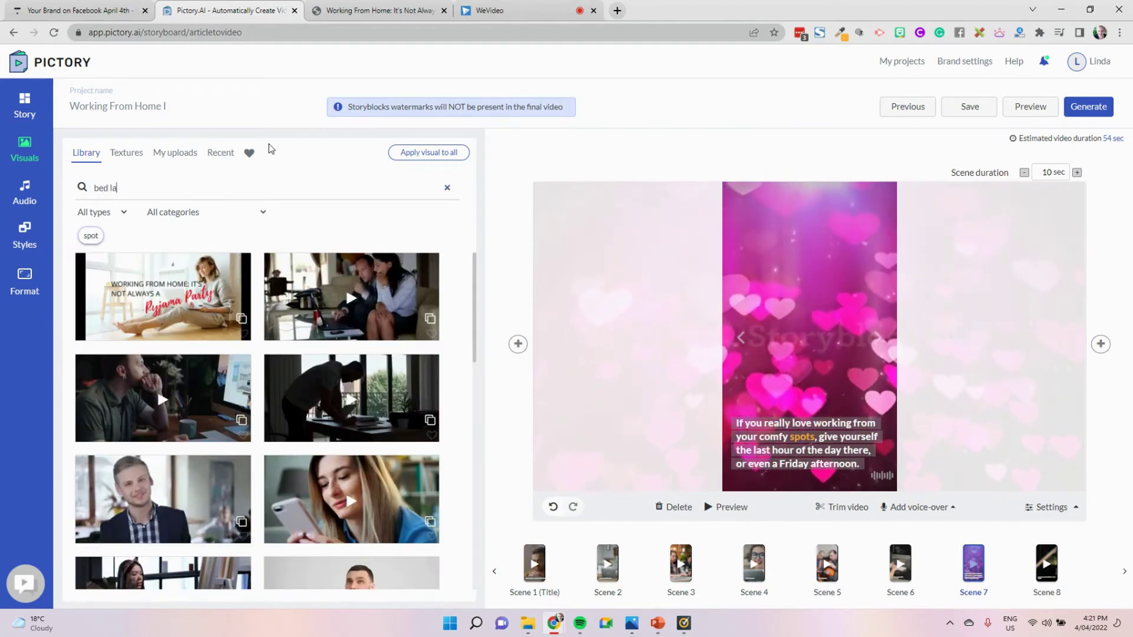
text(ptop)
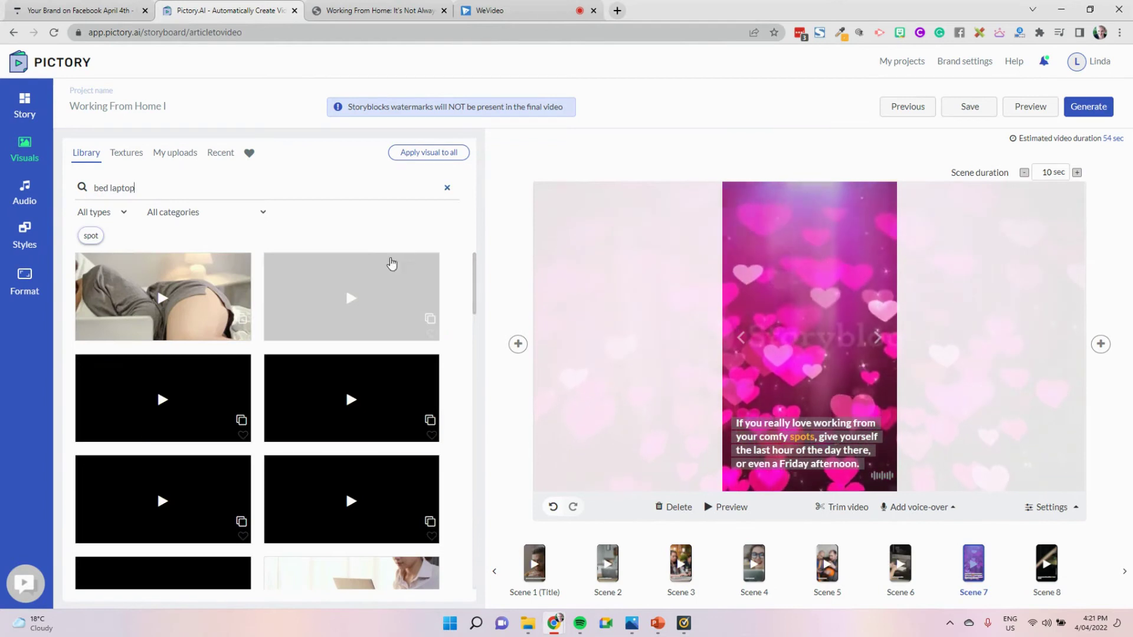
click(366, 296)
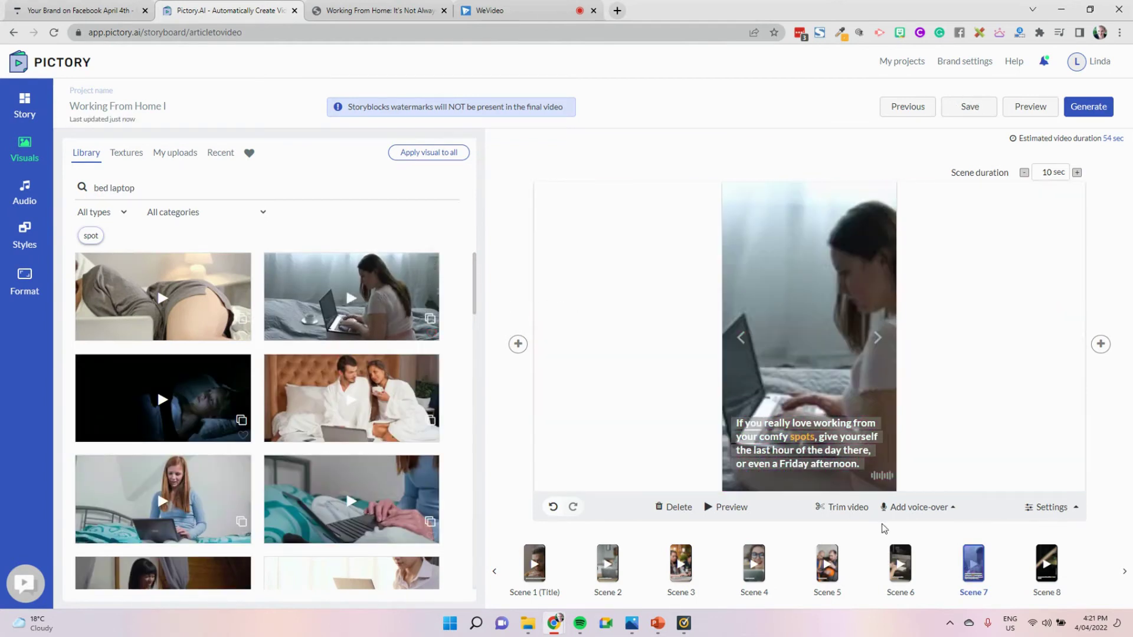
Step: Search the visuals library for "desk" and use the clip of a desk and laptop beside a floor lamp and windows for scene 8
click(1050, 563)
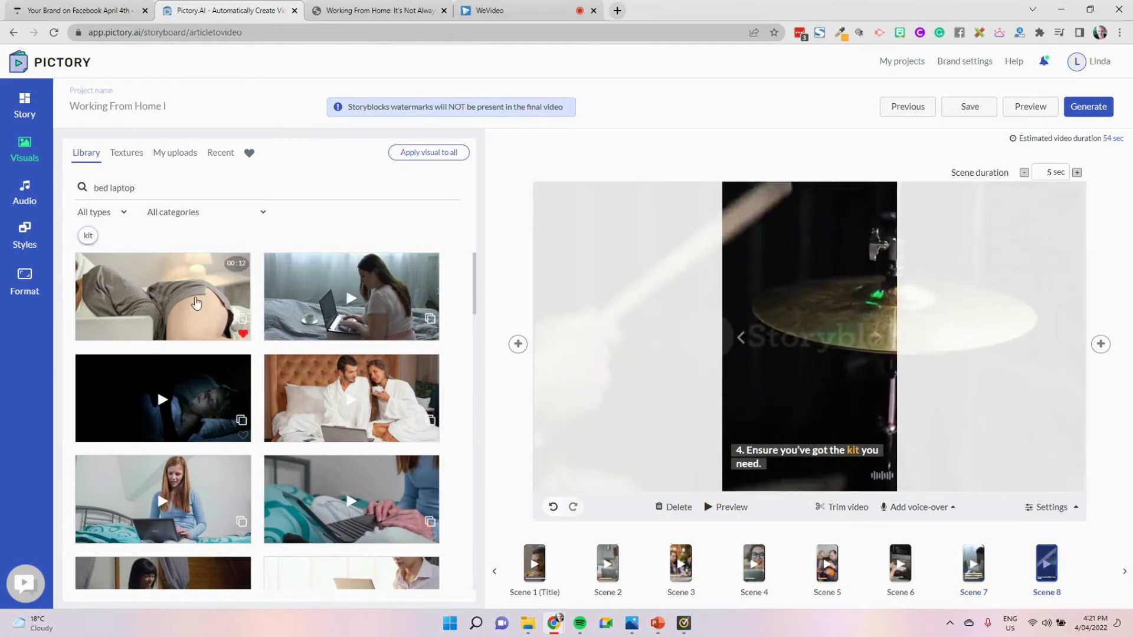
click(141, 189)
triple_click(141, 189)
key(BackSpace)
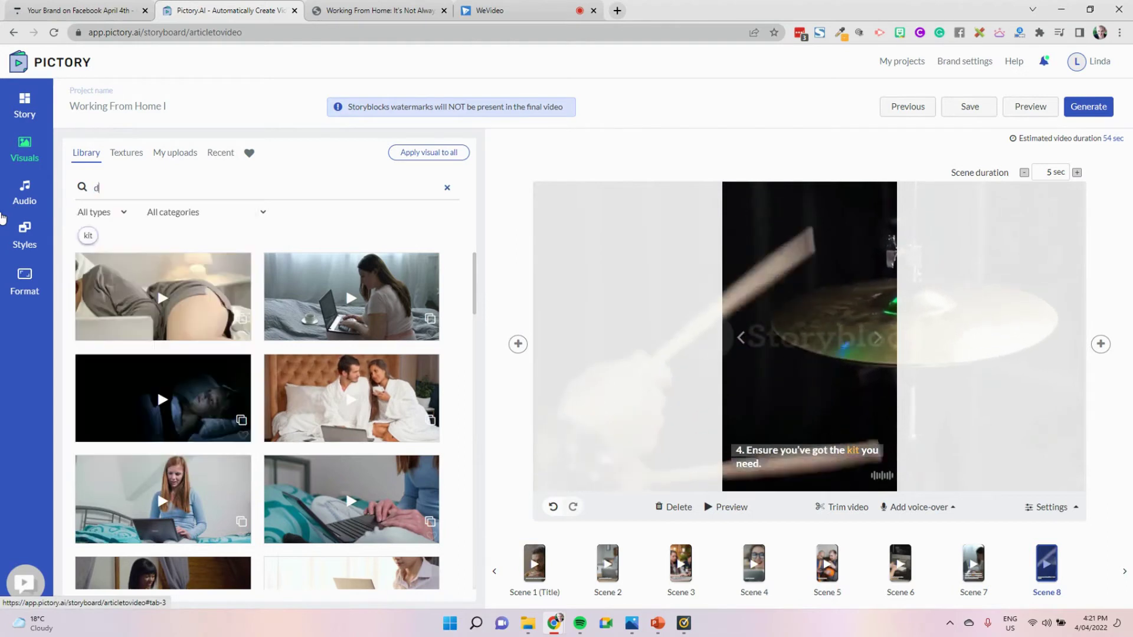
text(desk)
key(Return)
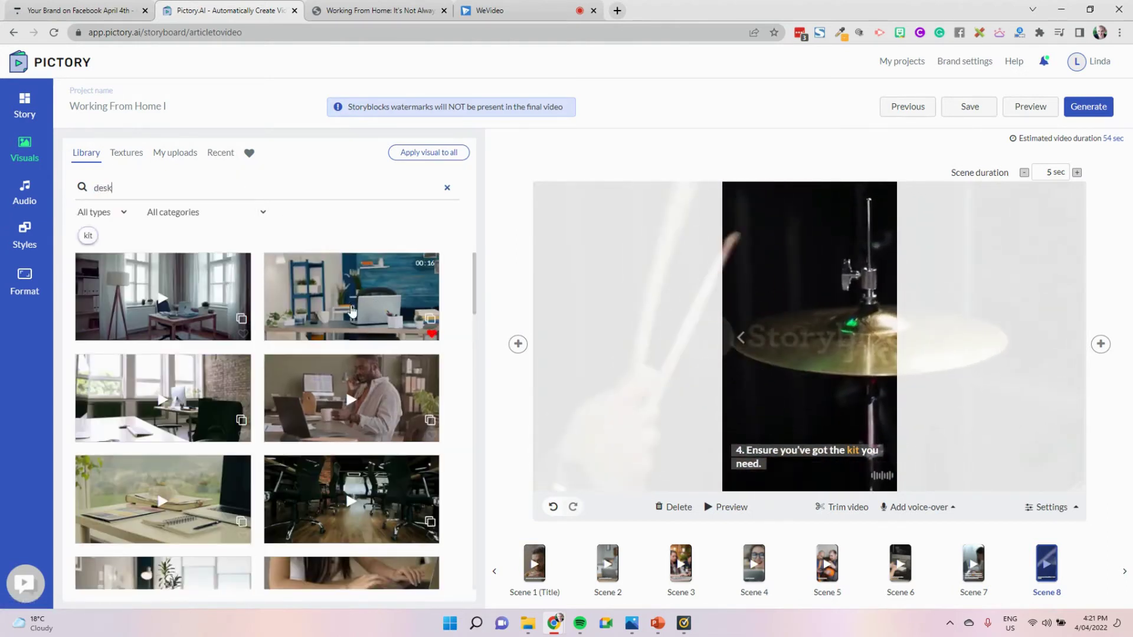
click(177, 301)
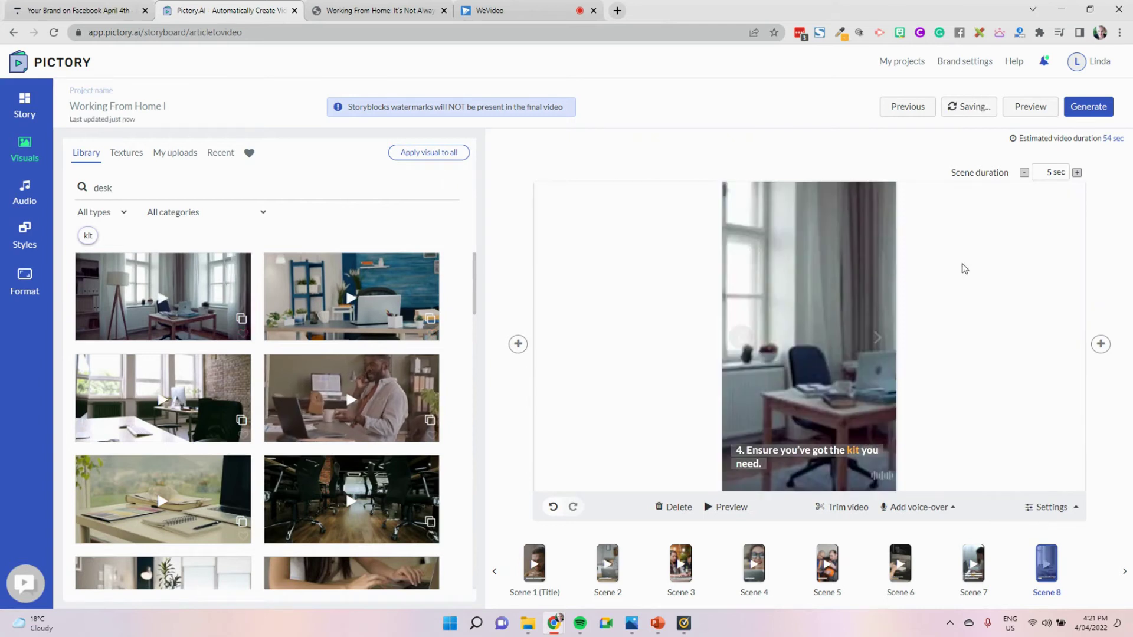
scroll(1047, 391, down, 1)
scroll(1048, 391, down, 1)
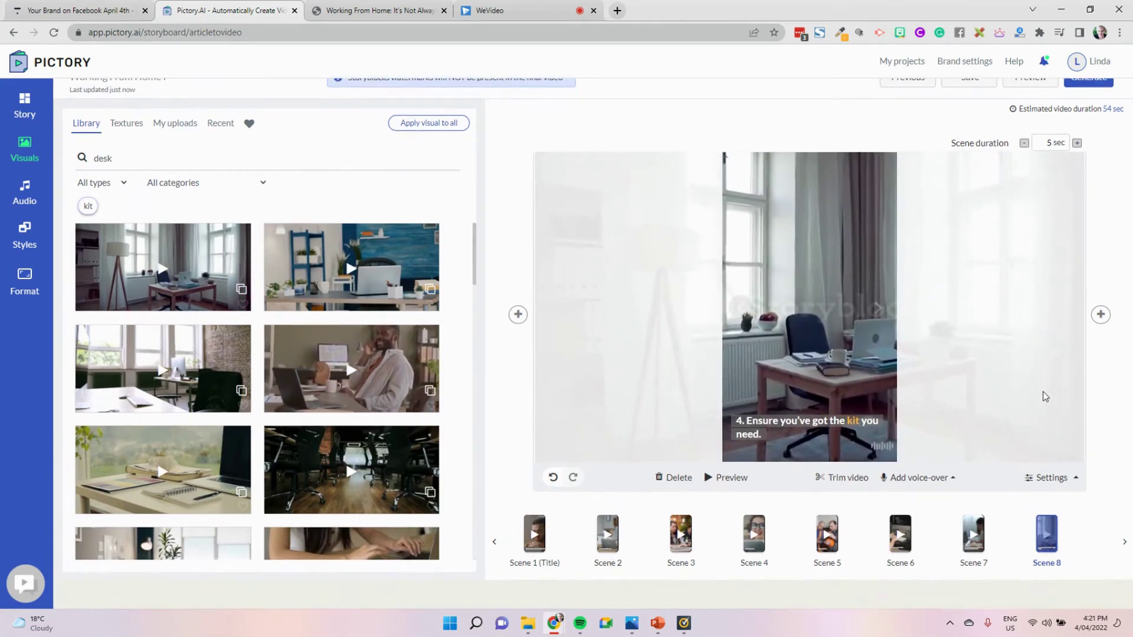
scroll(1046, 396, up, 2)
Step: Apply the "Morning Dew" track as background music and return to the story's scene text
click(30, 204)
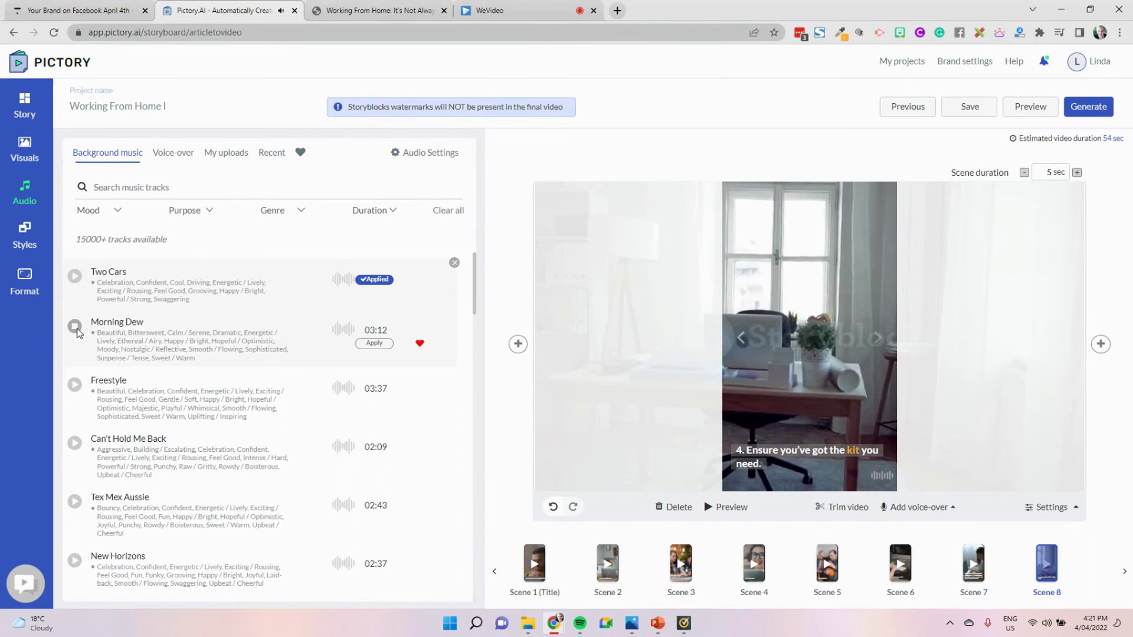
click(375, 343)
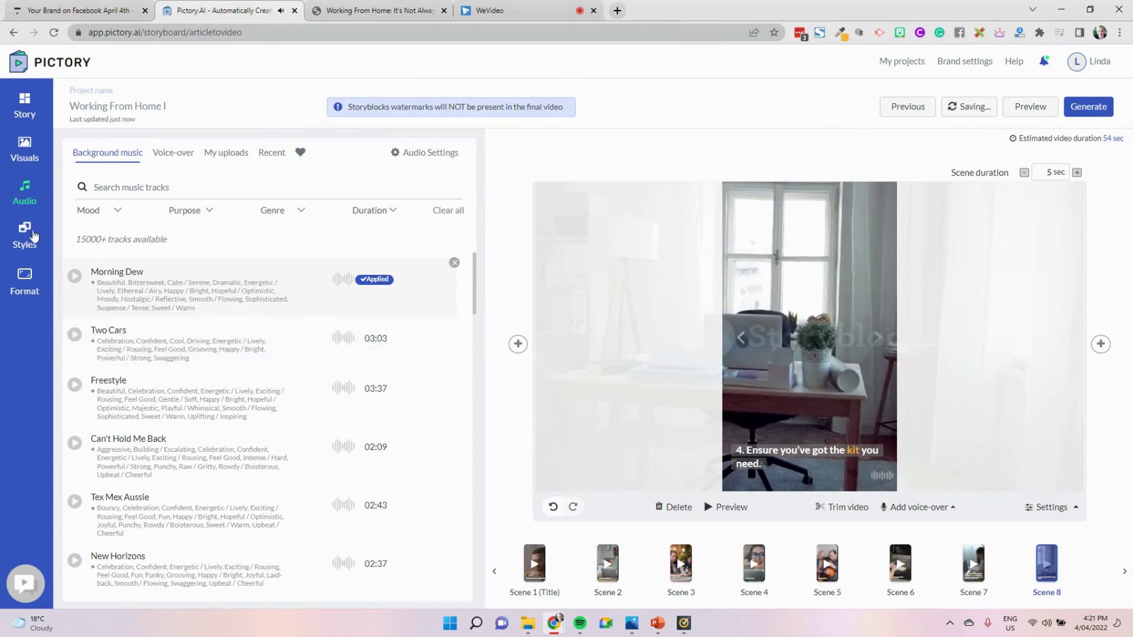
click(25, 106)
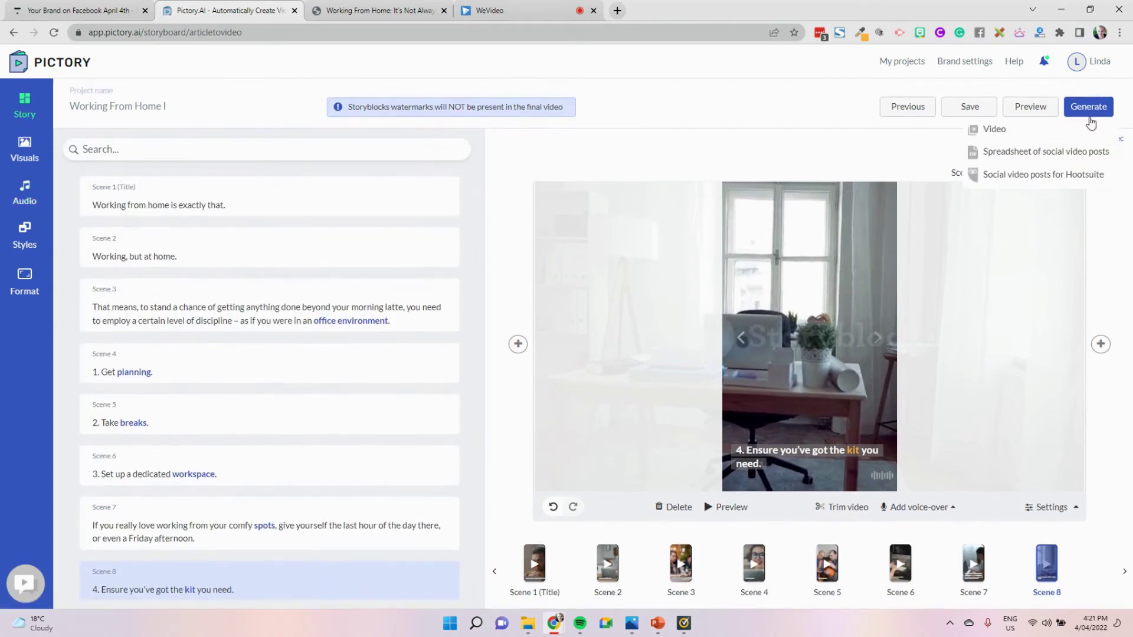
Step: Browse the style themes and apply Theme 8, with boxed caption text over the girl holding balloons, to the video
click(36, 237)
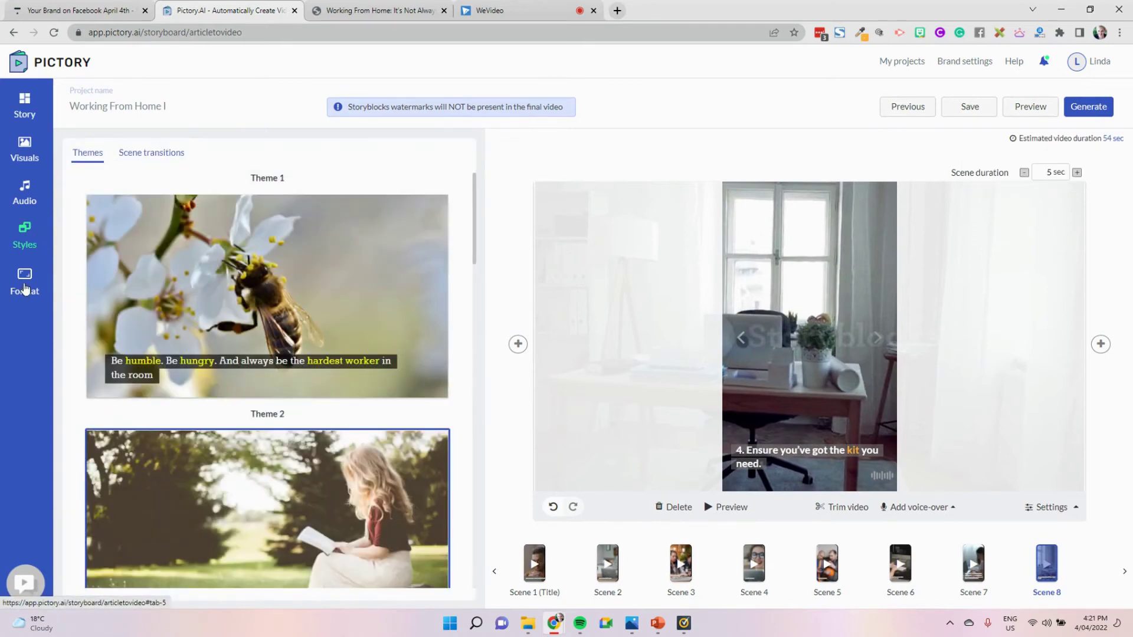
scroll(270, 314, down, 3)
scroll(270, 314, down, 1)
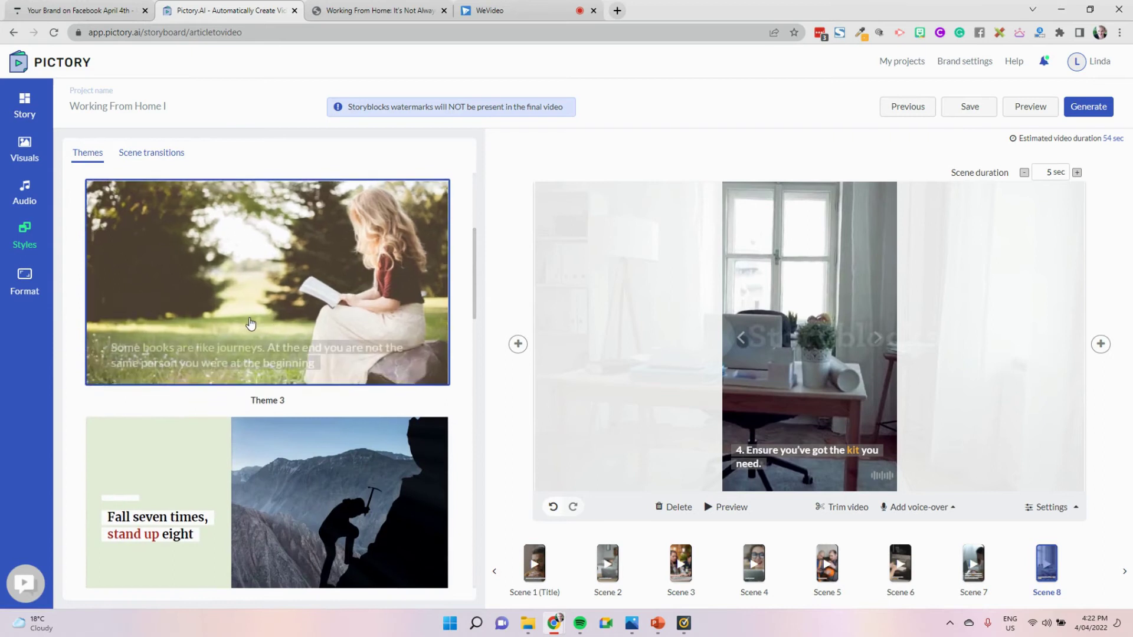
scroll(253, 268, down, 2)
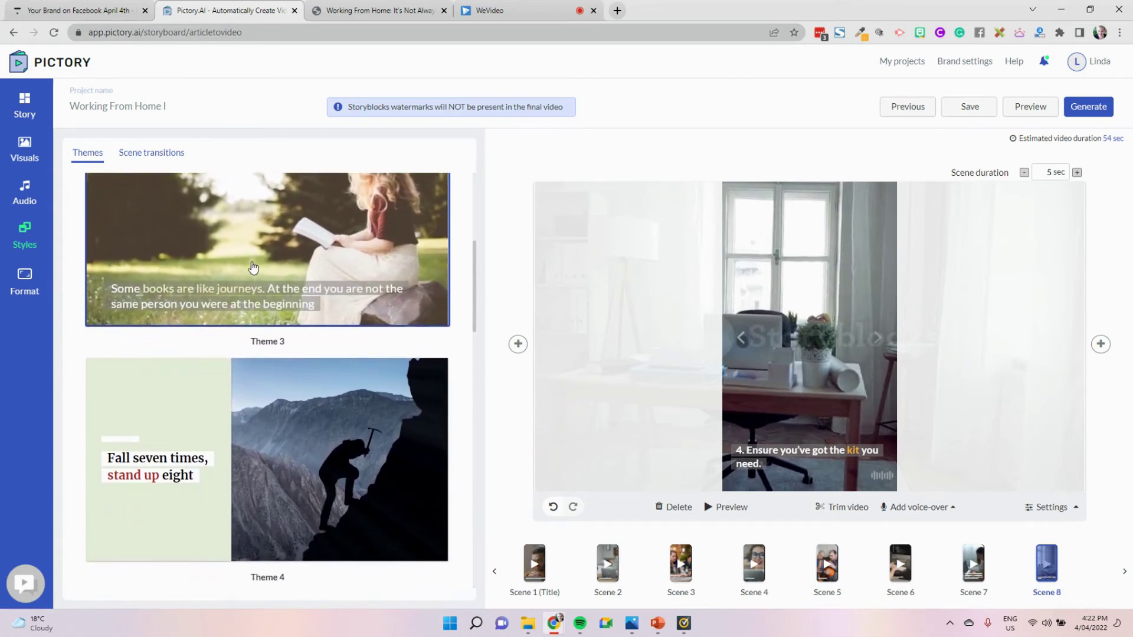
scroll(253, 269, down, 7)
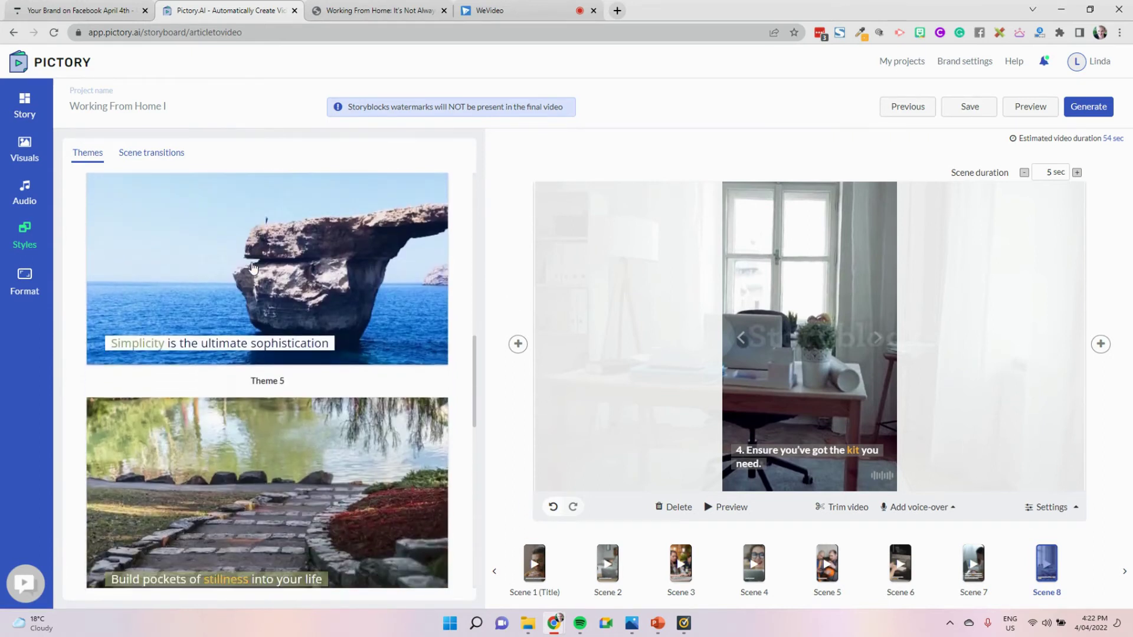
scroll(254, 269, down, 7)
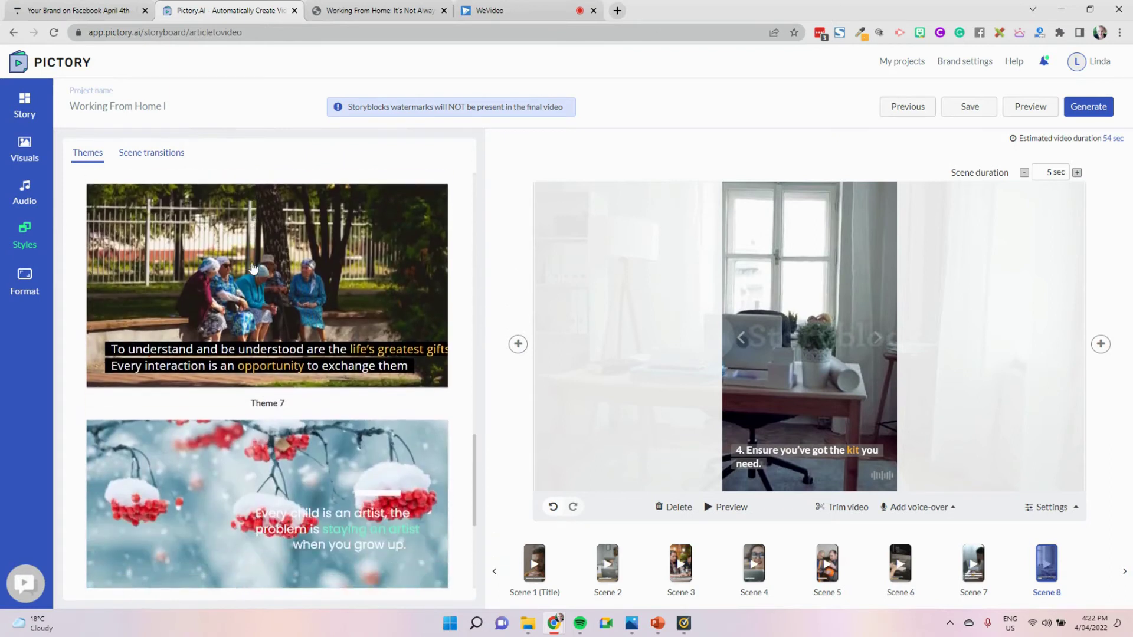
scroll(252, 267, down, 2)
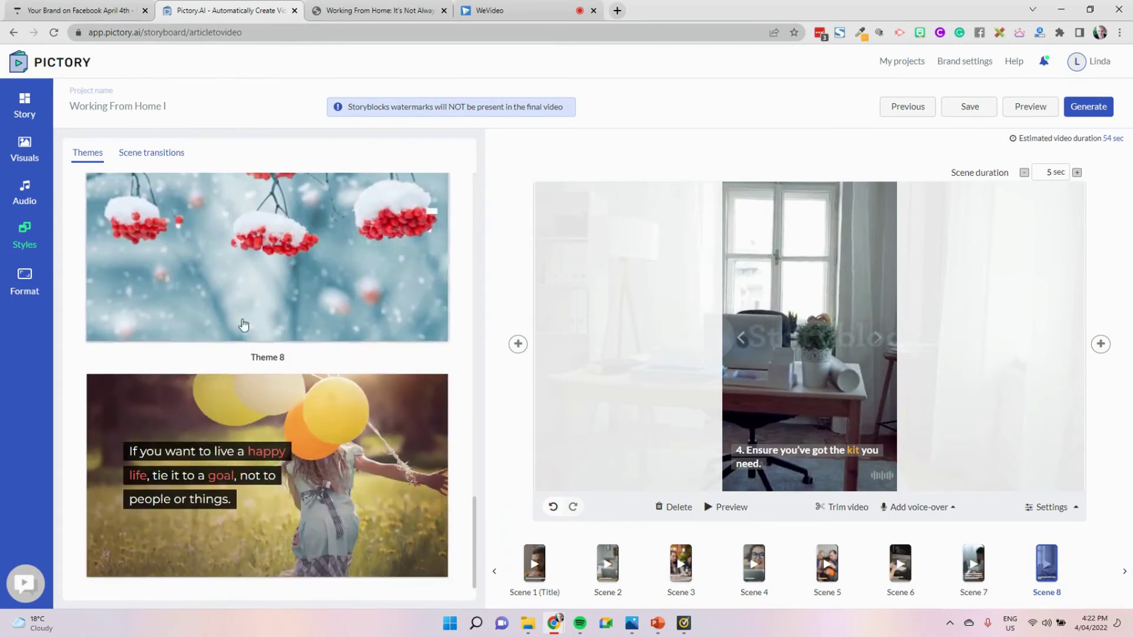
click(230, 441)
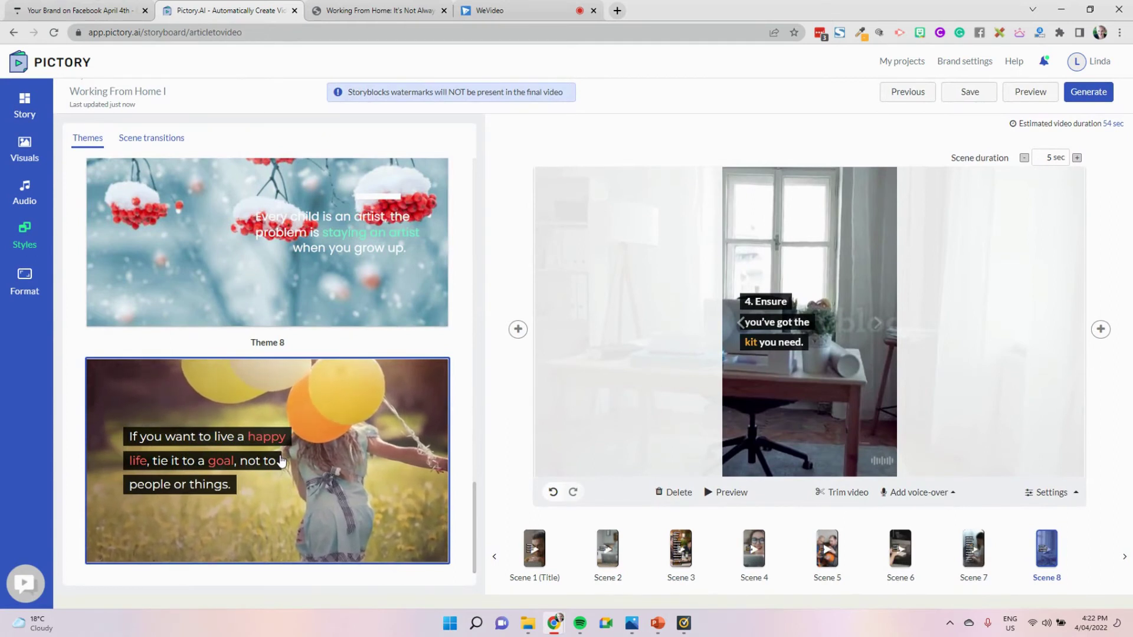
Step: Play the full video preview through to the last scene and close it
click(1029, 97)
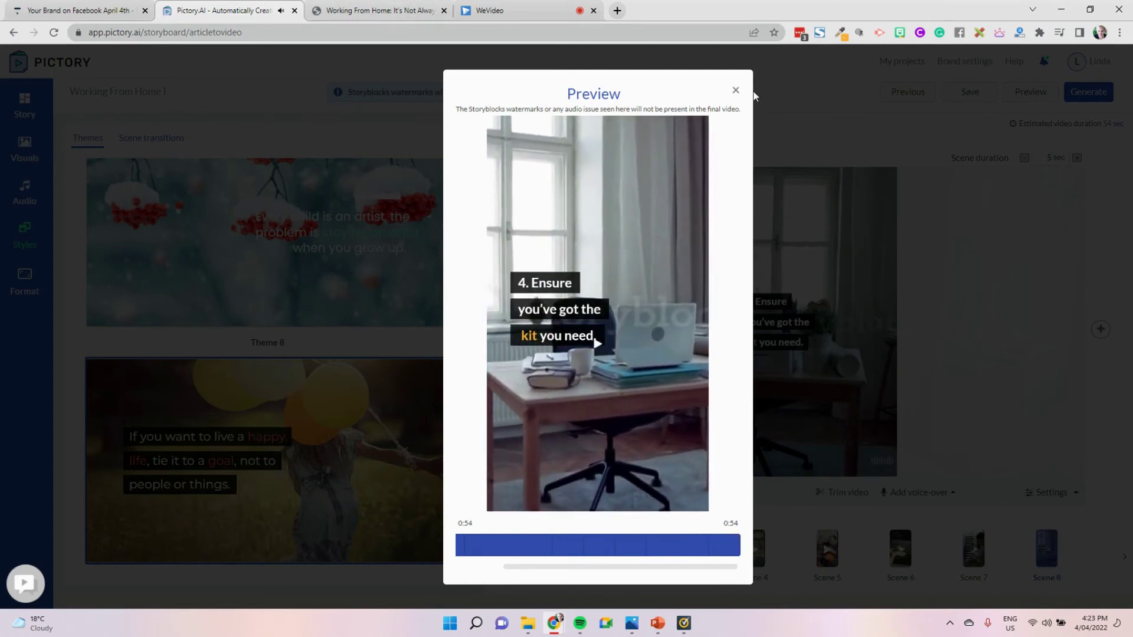
click(736, 90)
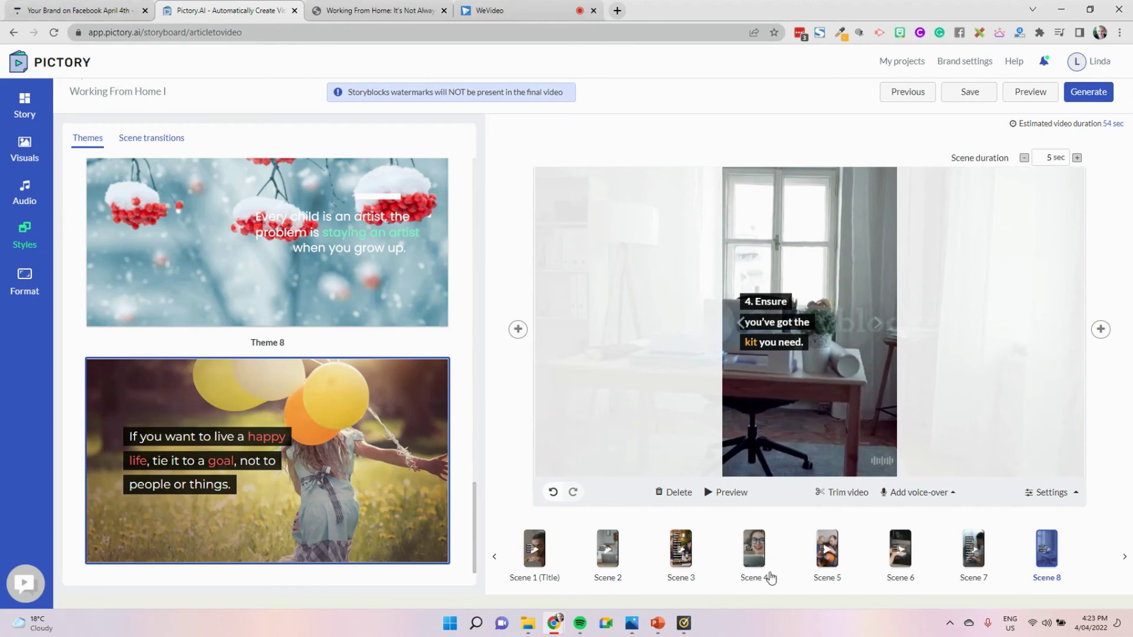
Step: Open scene 3 and look through the library's "desk" clips for a replacement background visual
click(672, 564)
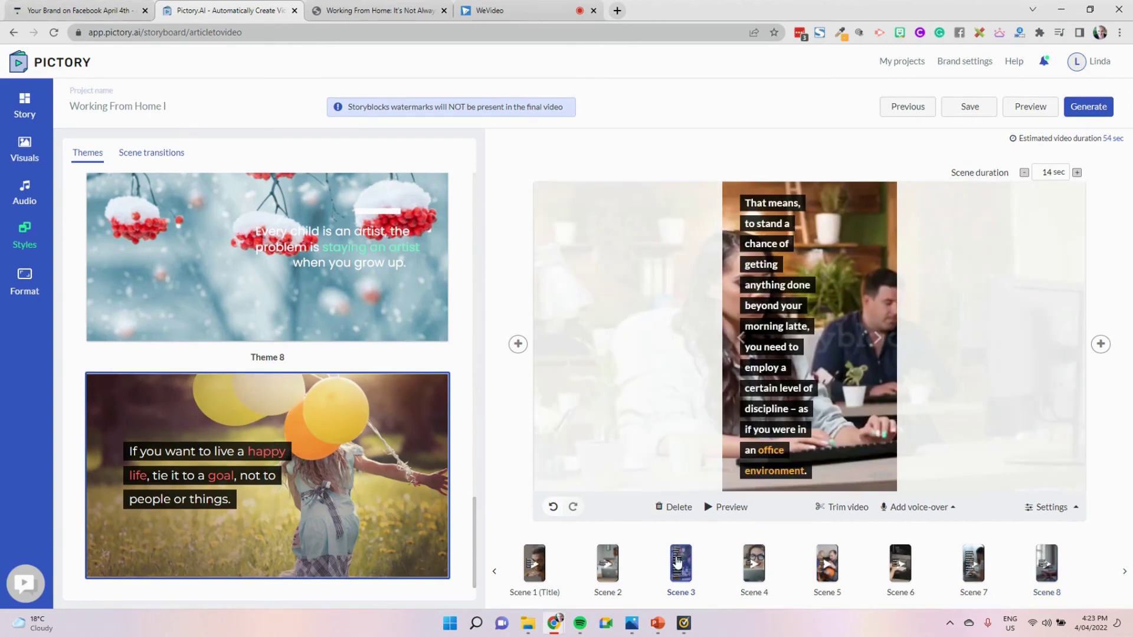
click(25, 150)
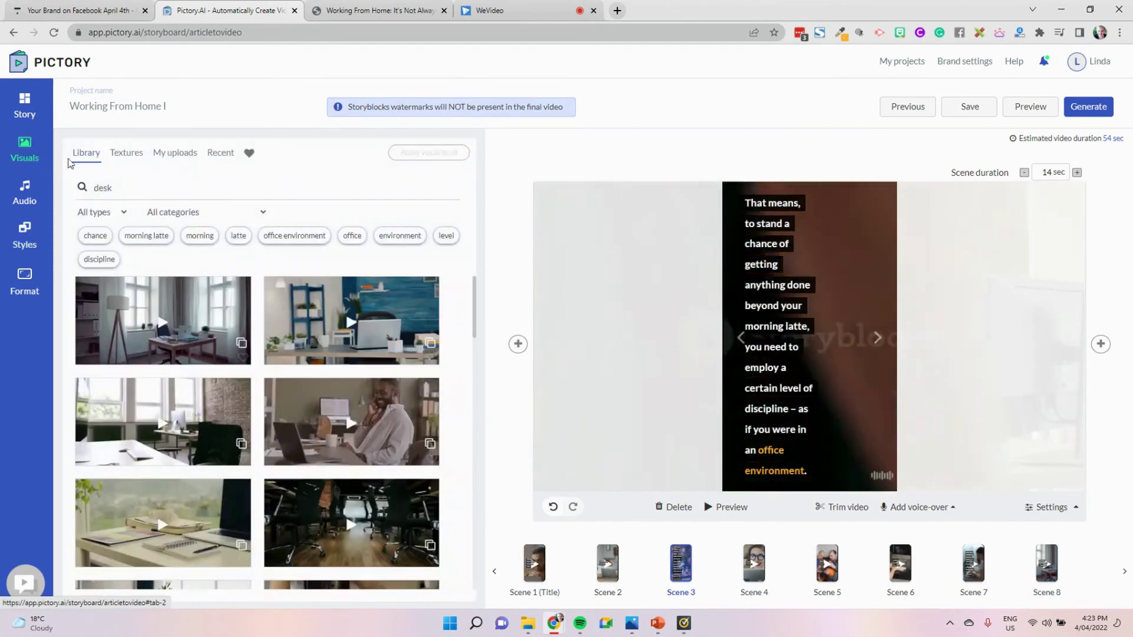
scroll(177, 413, down, 5)
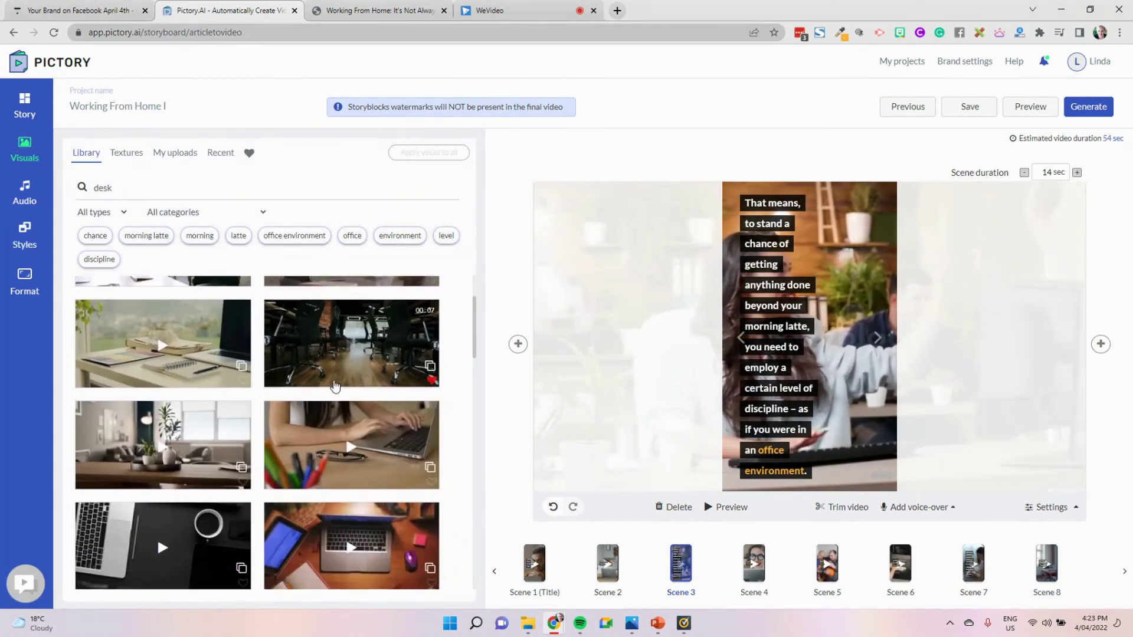
scroll(334, 386, down, 3)
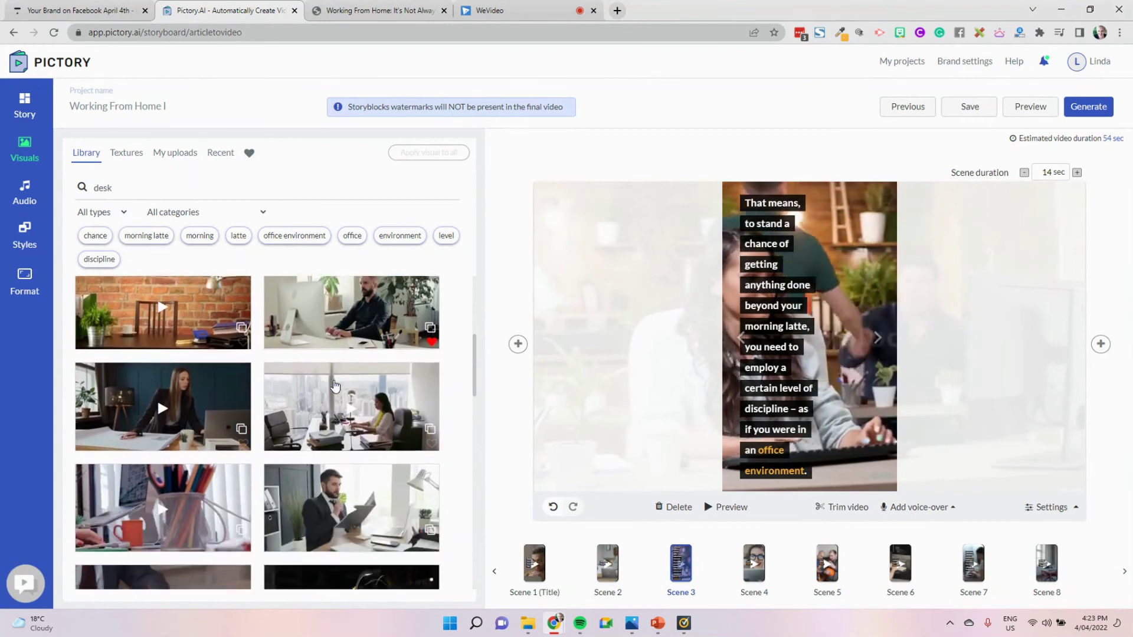
scroll(237, 395, down, 5)
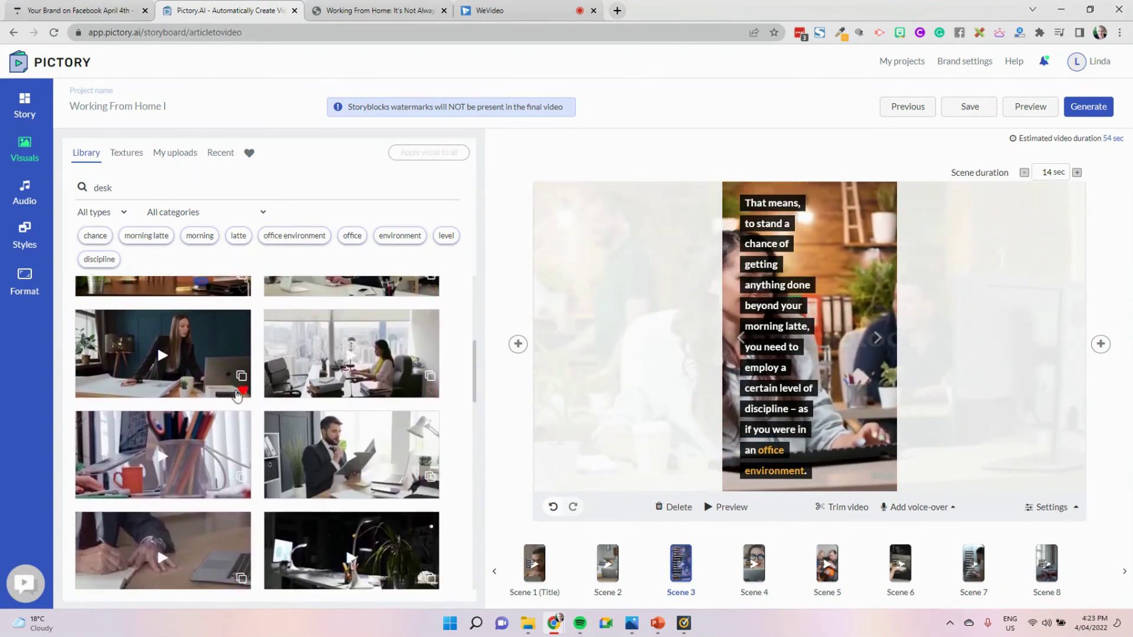
scroll(237, 395, down, 2)
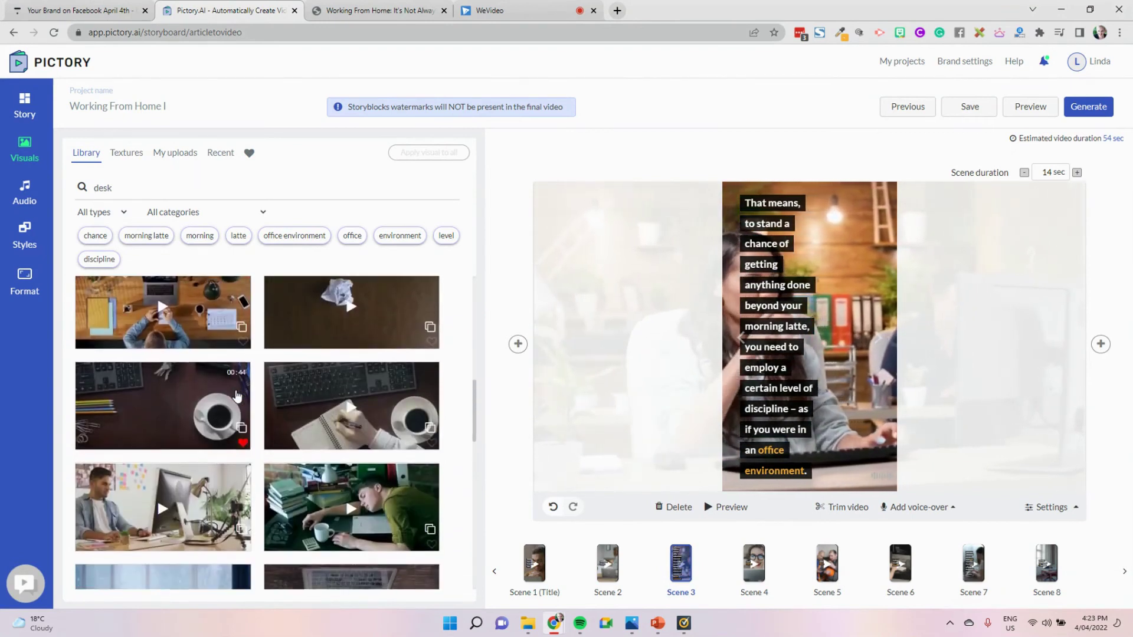
scroll(236, 395, down, 4)
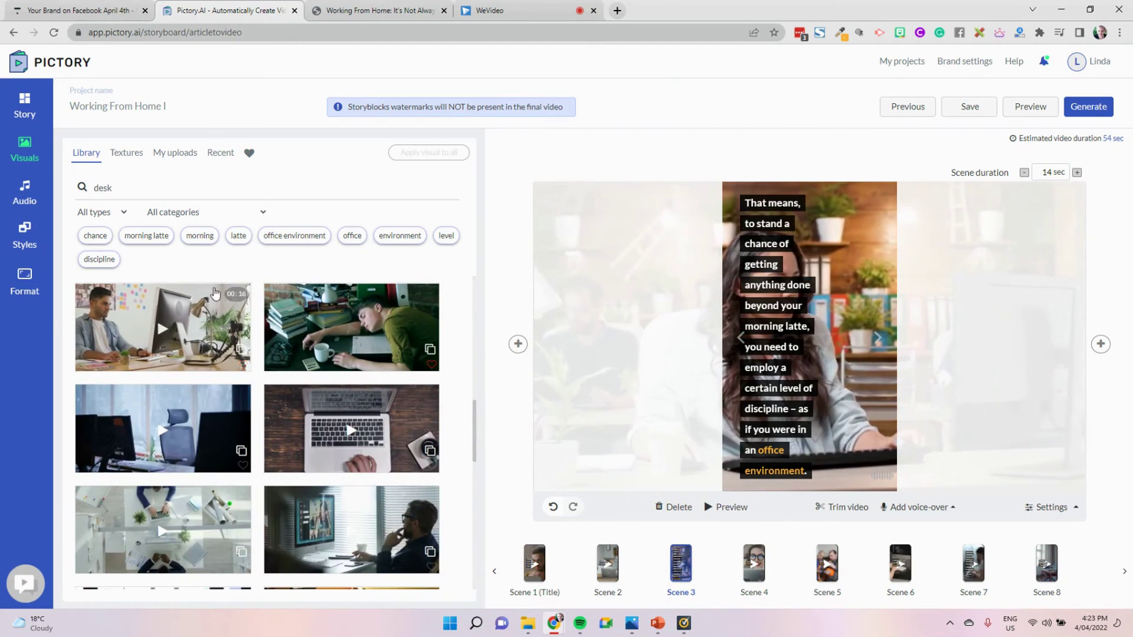
Step: Search the visuals library for "latte" and use the clip of a tall latte glass beside a potted plant for scene 3
drag(140, 187, 66, 190)
text(la)
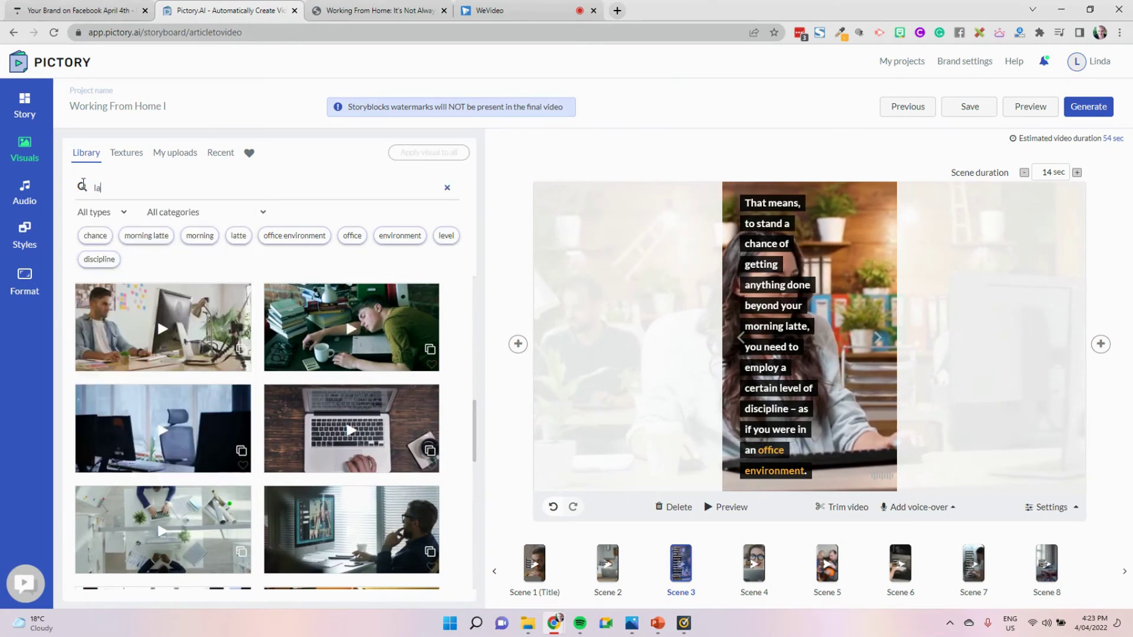
text(tte)
key(Return)
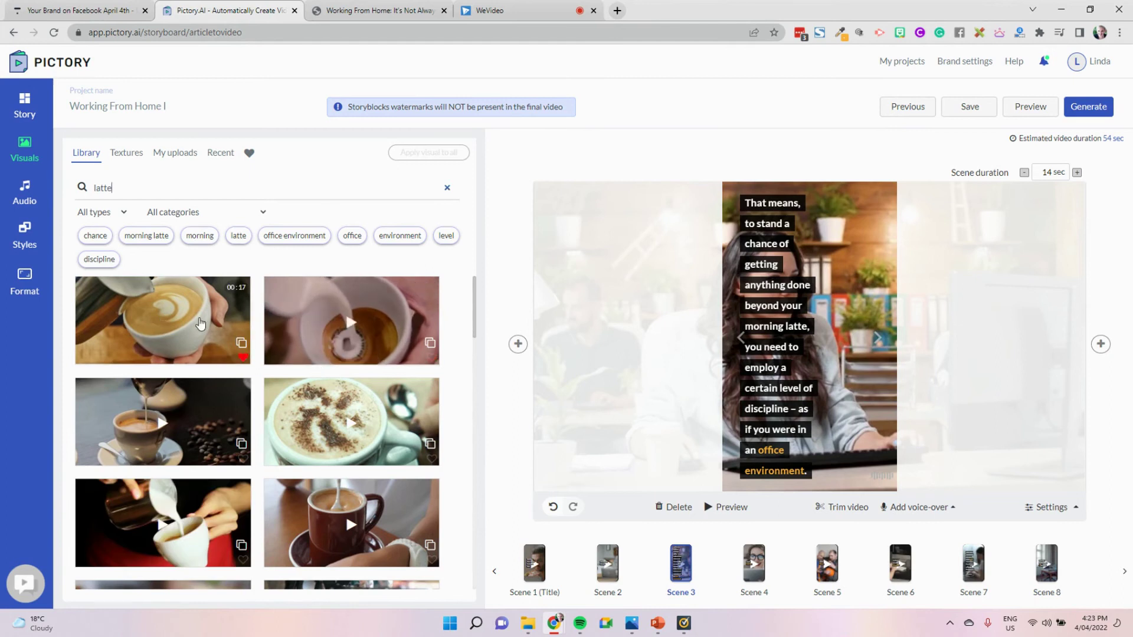
scroll(206, 346, down, 3)
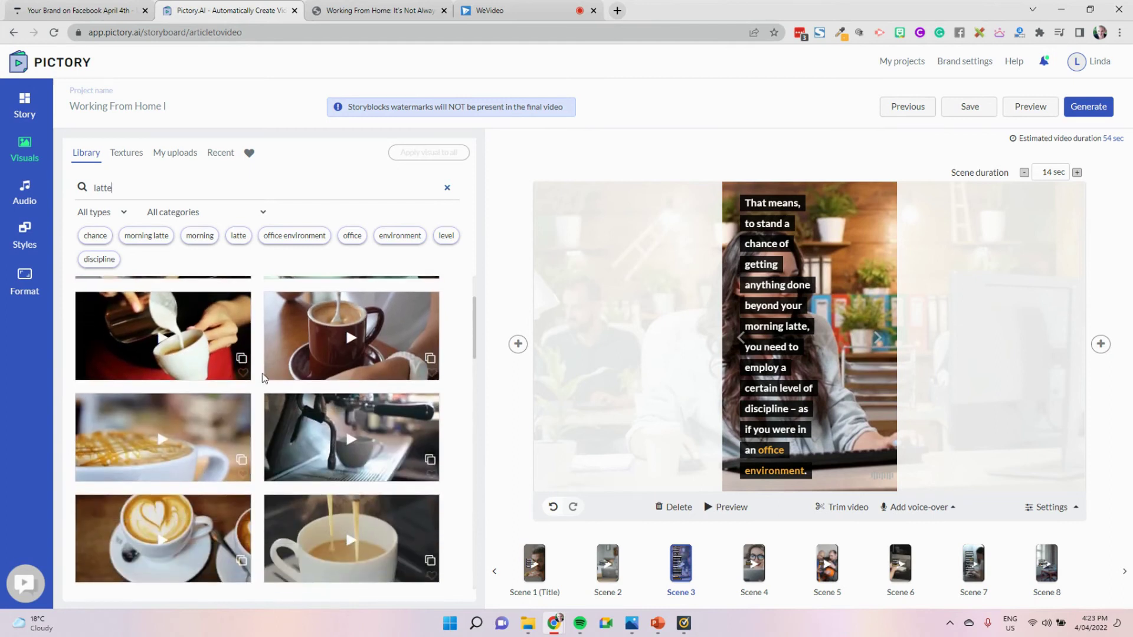
scroll(248, 372, down, 3)
scroll(297, 400, down, 1)
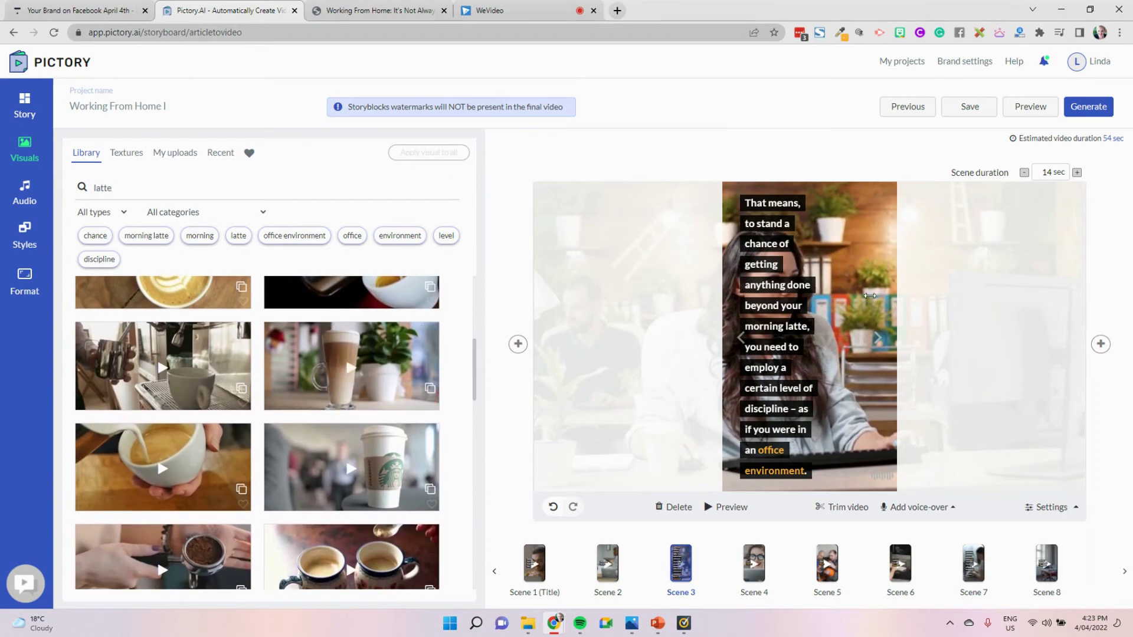
click(397, 358)
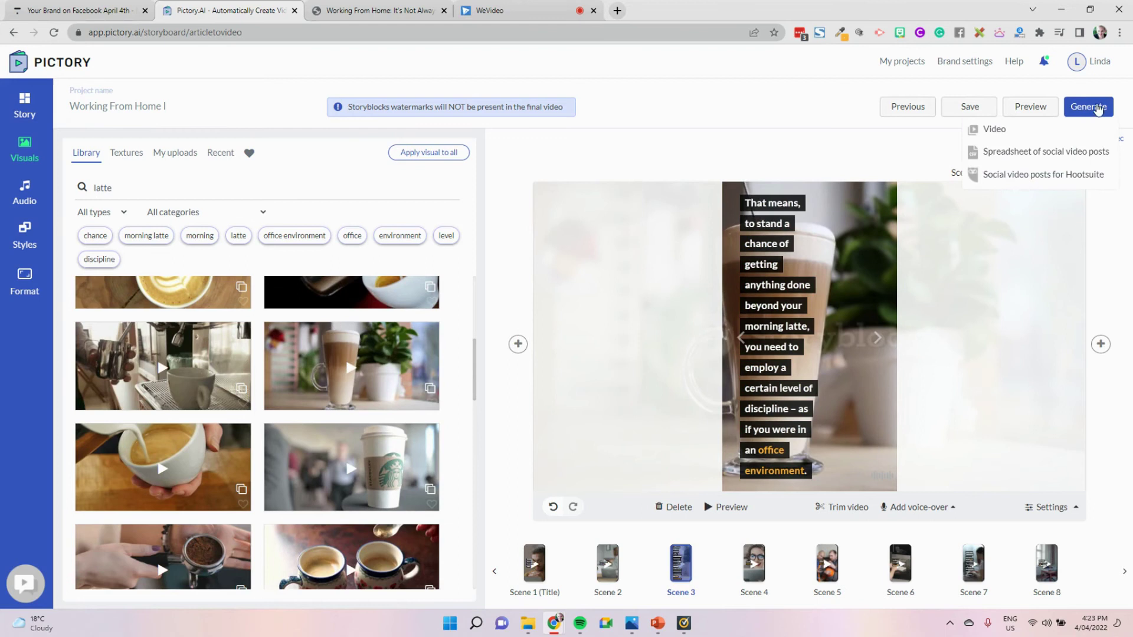
Step: Generate the finished video, then dismiss the completion dialog and the notifications list
mouse_move(1090, 117)
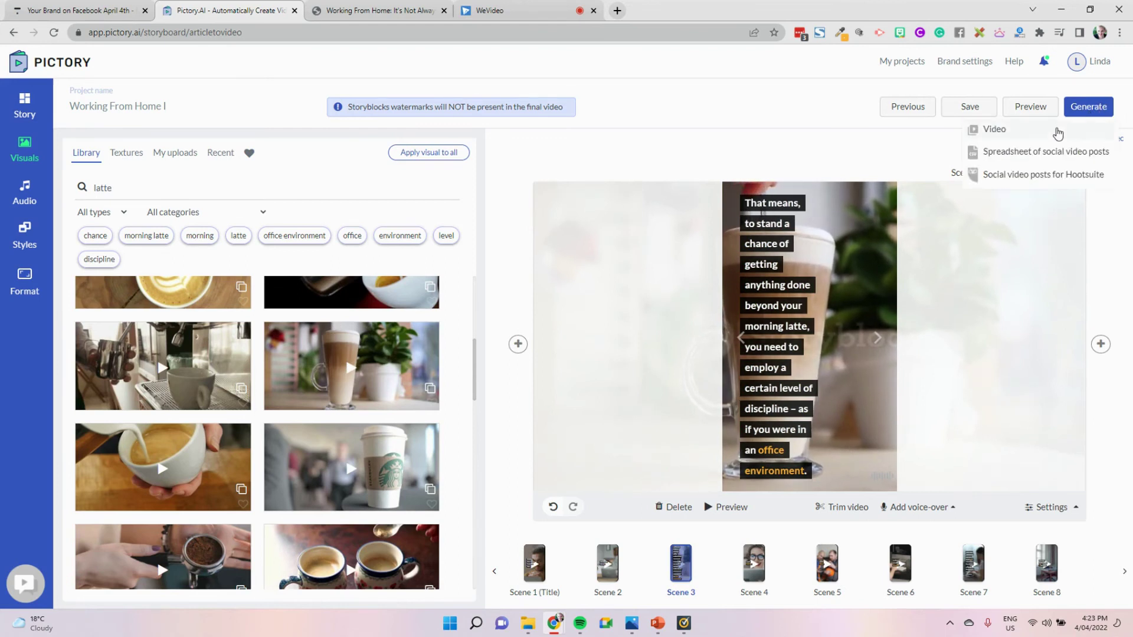
click(1025, 131)
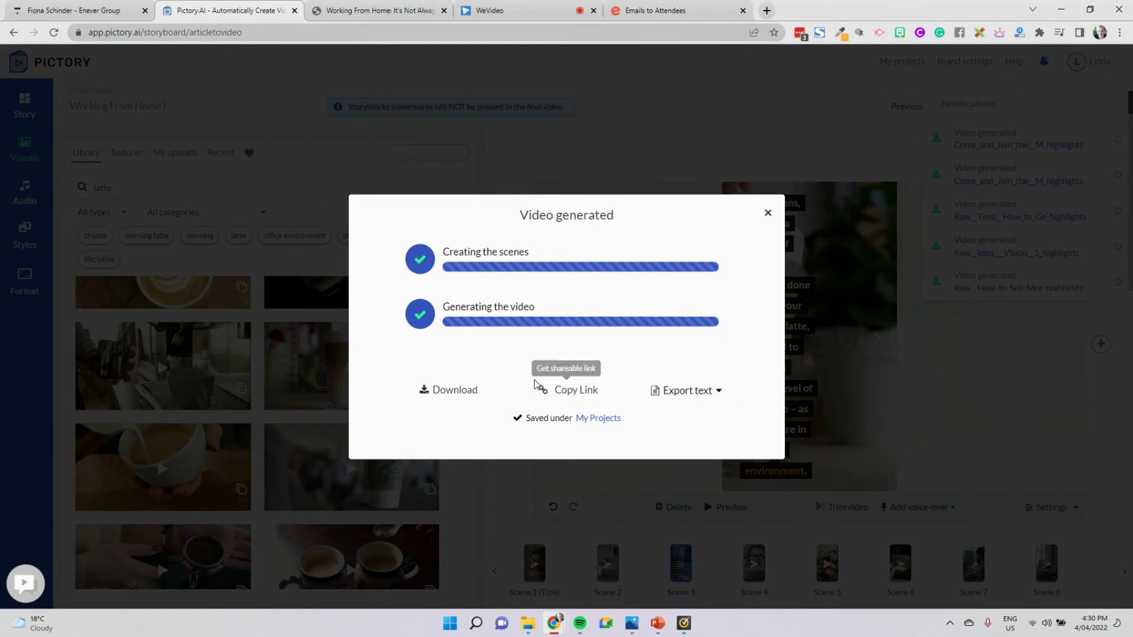
click(768, 212)
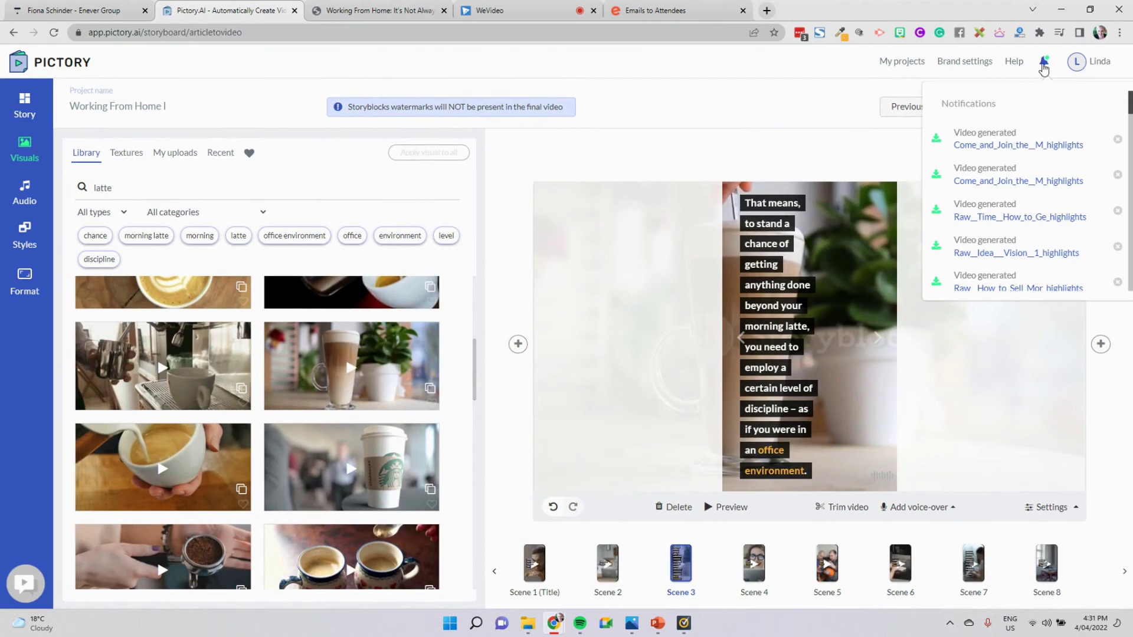
click(1044, 62)
Step: Start a spreadsheet of social video posts and enter "Tips to help you work from home" as the prelude
click(1092, 107)
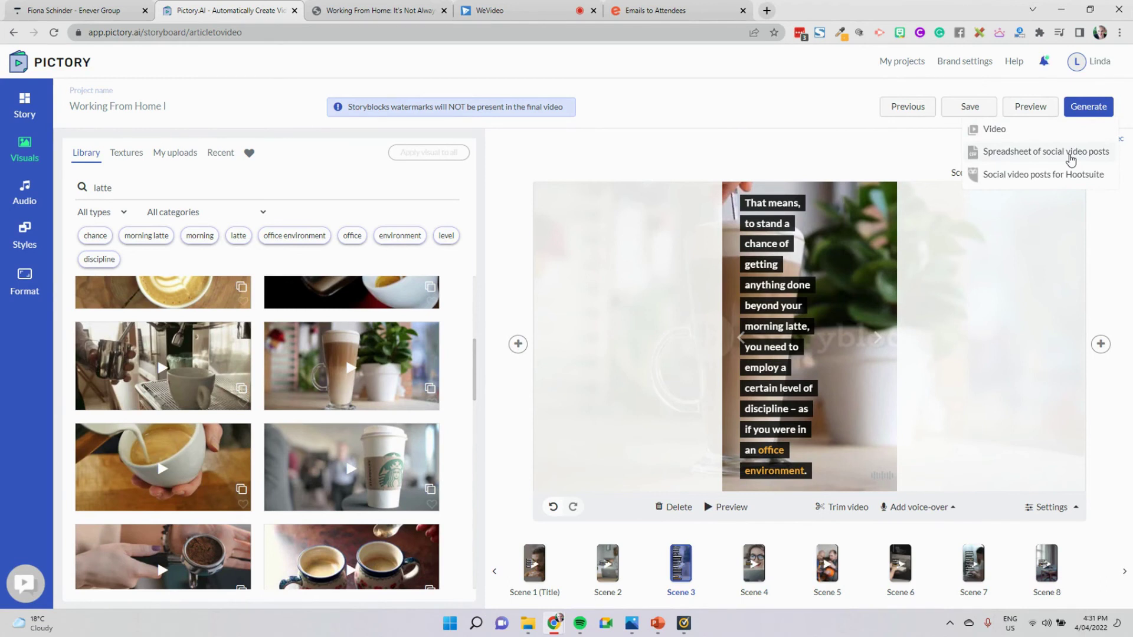
click(1071, 155)
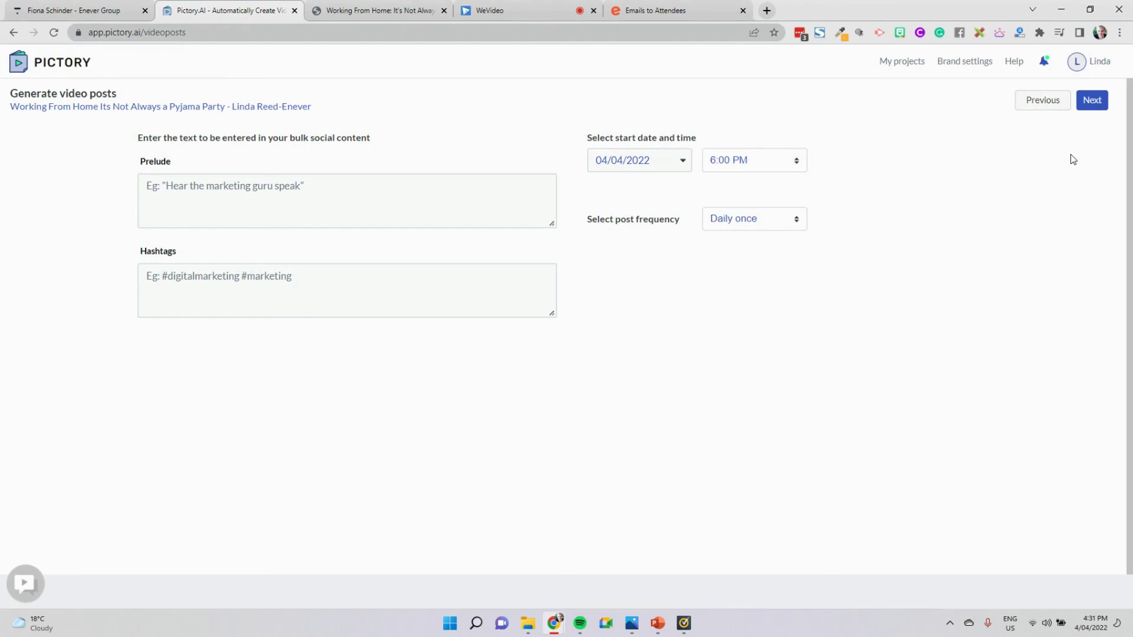
click(403, 207)
text(Lea)
key(BackSpace)
key(BackSpace)
text(Tips to help you wor)
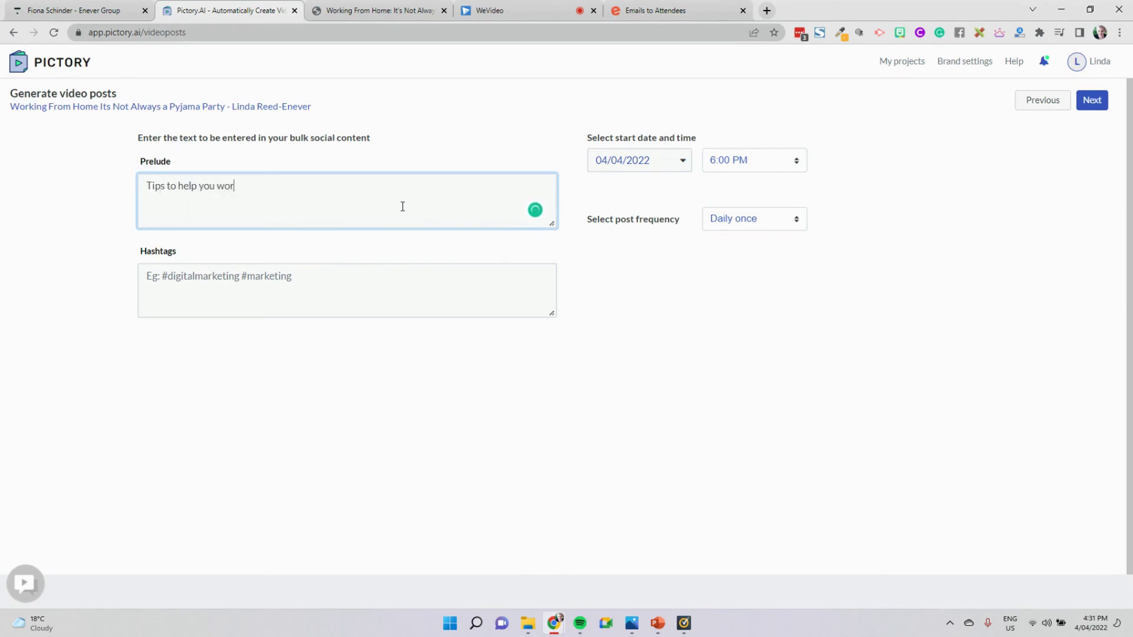
text(home)
Step: Generate the scheduled posts with the Daily once frequency and download them as a CSV file
click(1088, 62)
click(763, 228)
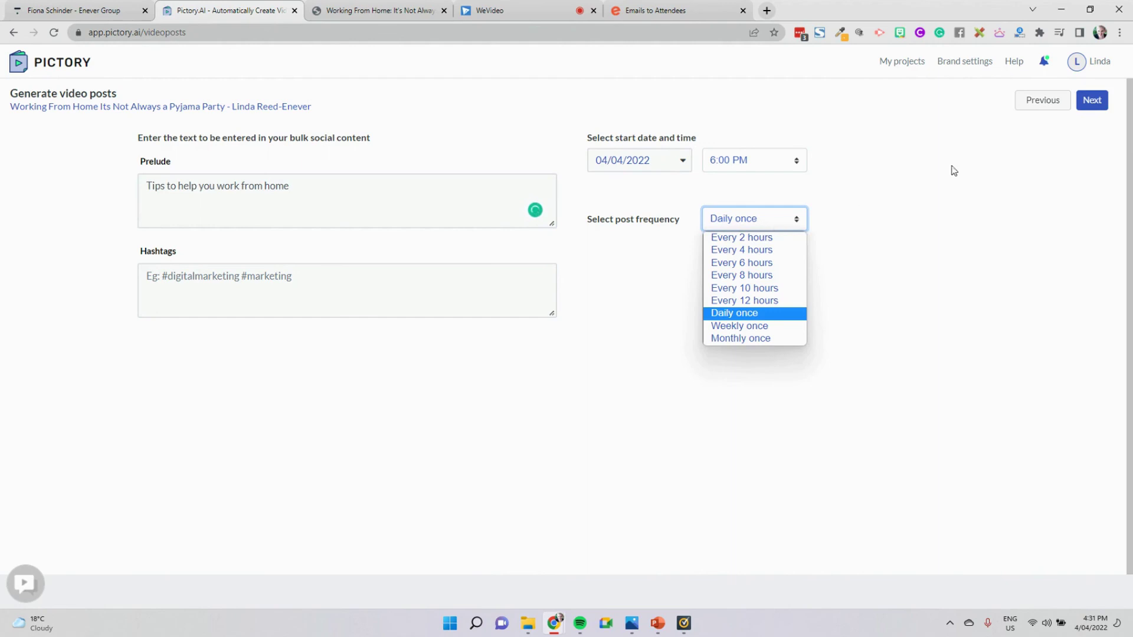
click(1007, 171)
click(1093, 100)
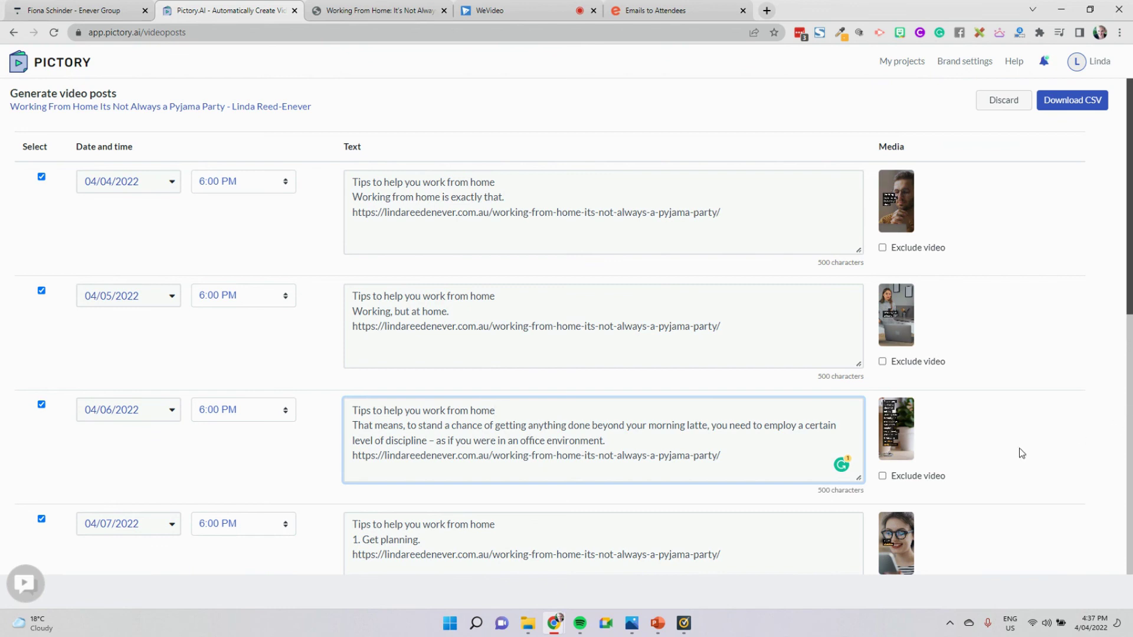
click(1077, 110)
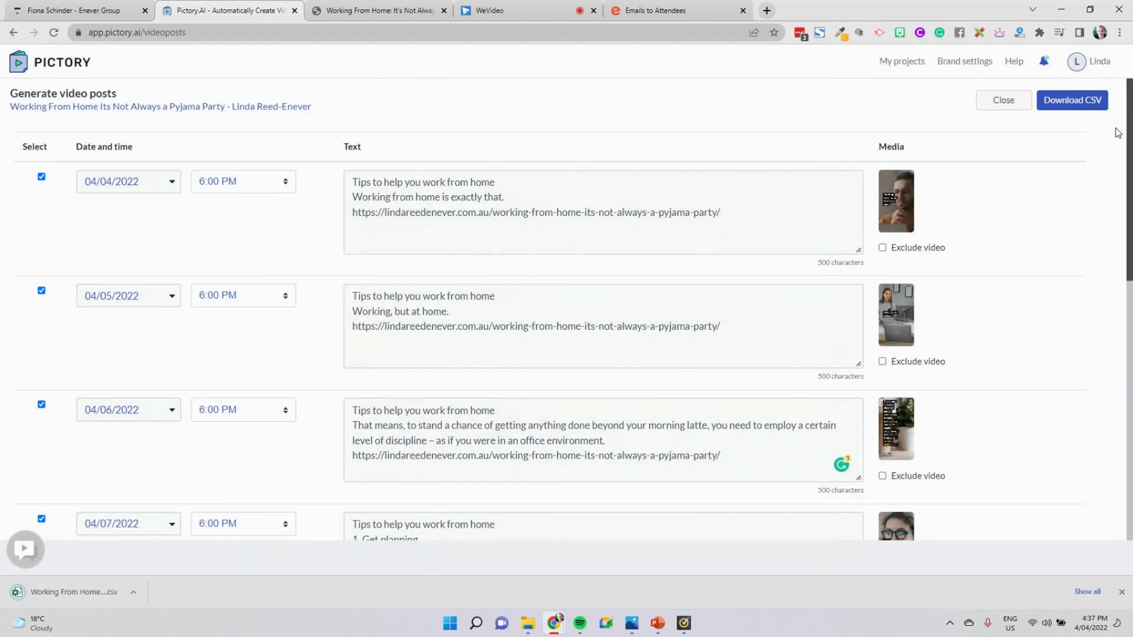